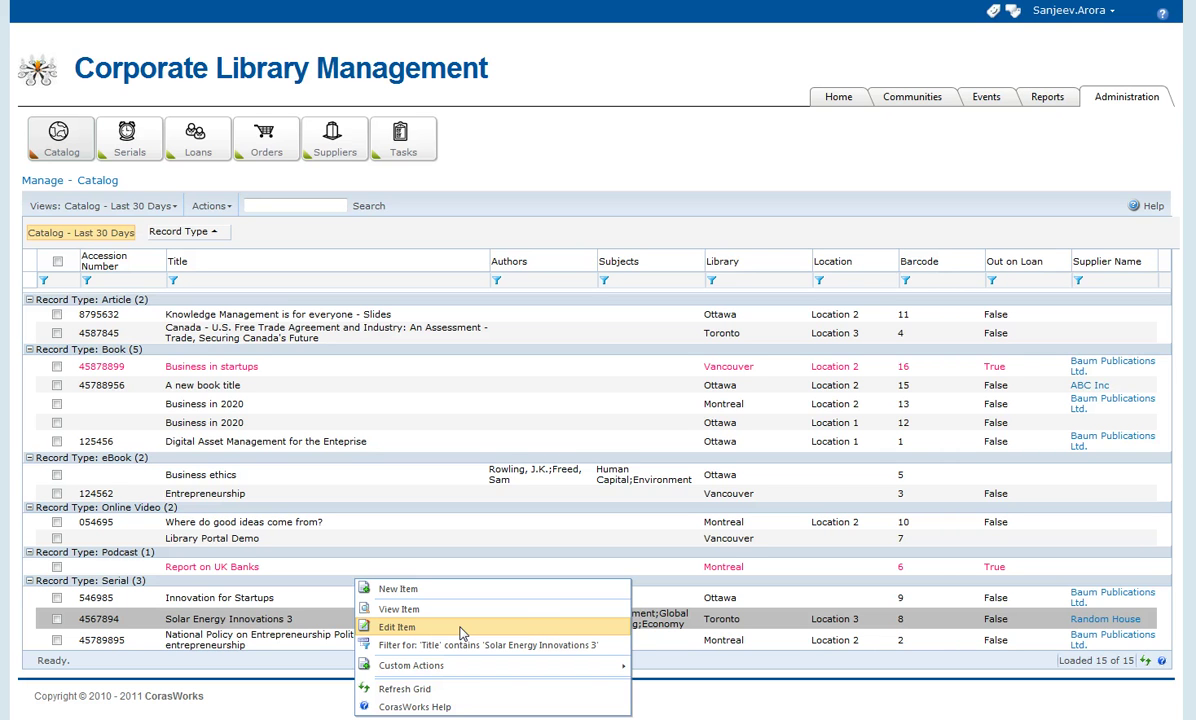
Open the CheckIn - New Serial(s) form for the Innovation for Startups serial in the catalog
left_click(297, 624)
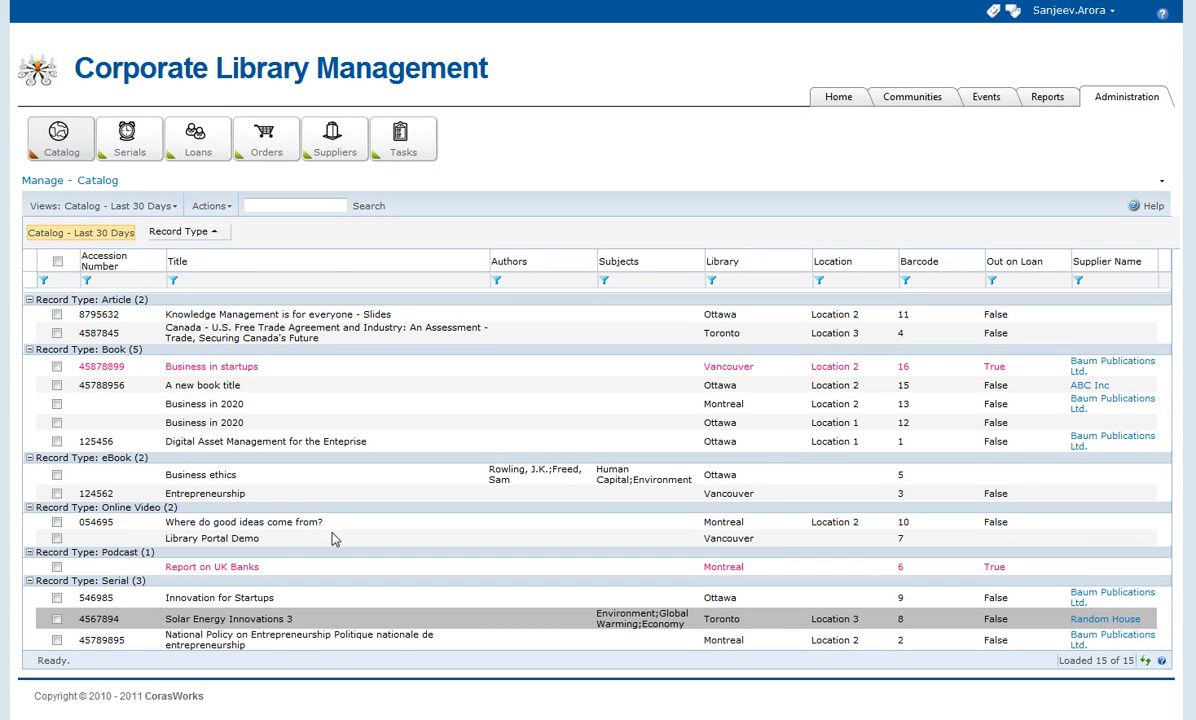
left_click(228, 601)
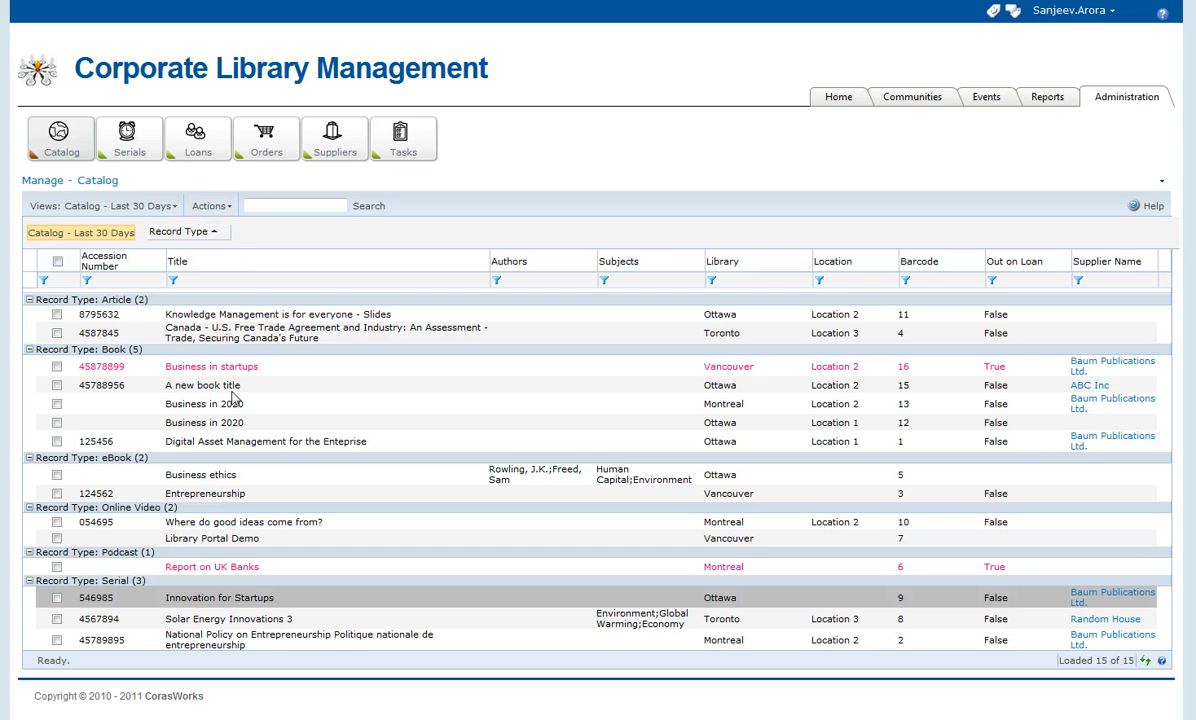
left_click(57, 598)
left_click(222, 207)
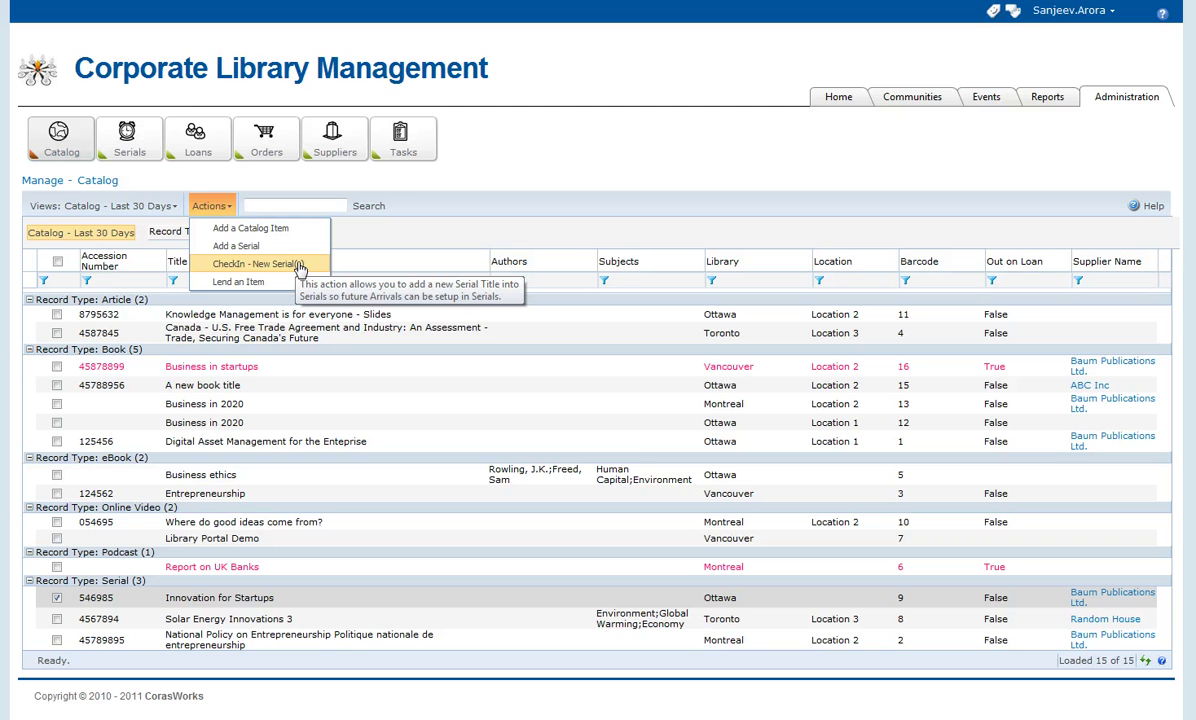
left_click(257, 264)
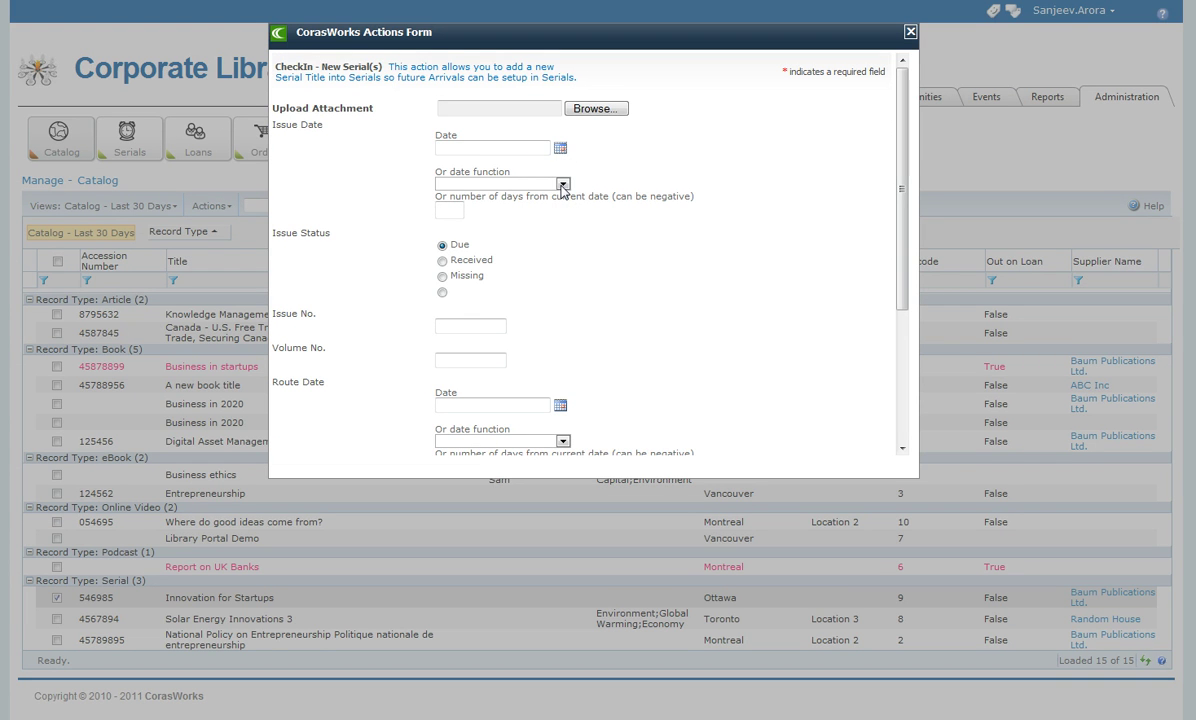
Set the issue date of the new serial check-in to 12/1/2011
left_click(560, 148)
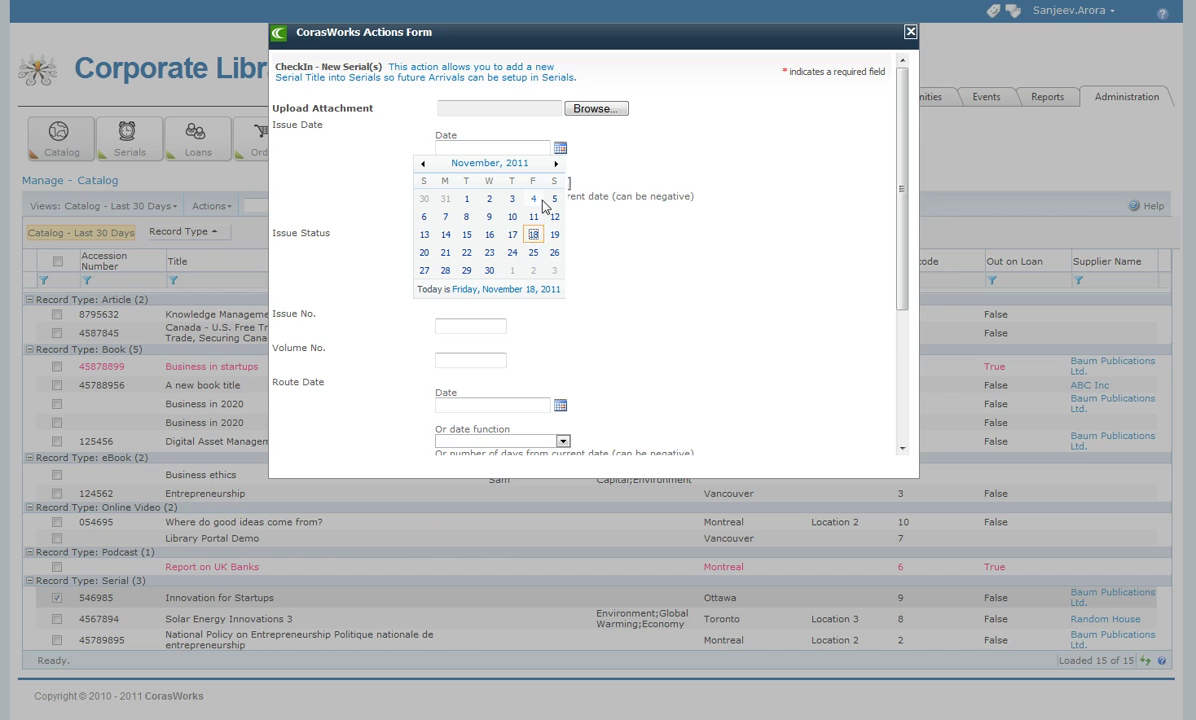
left_click(556, 163)
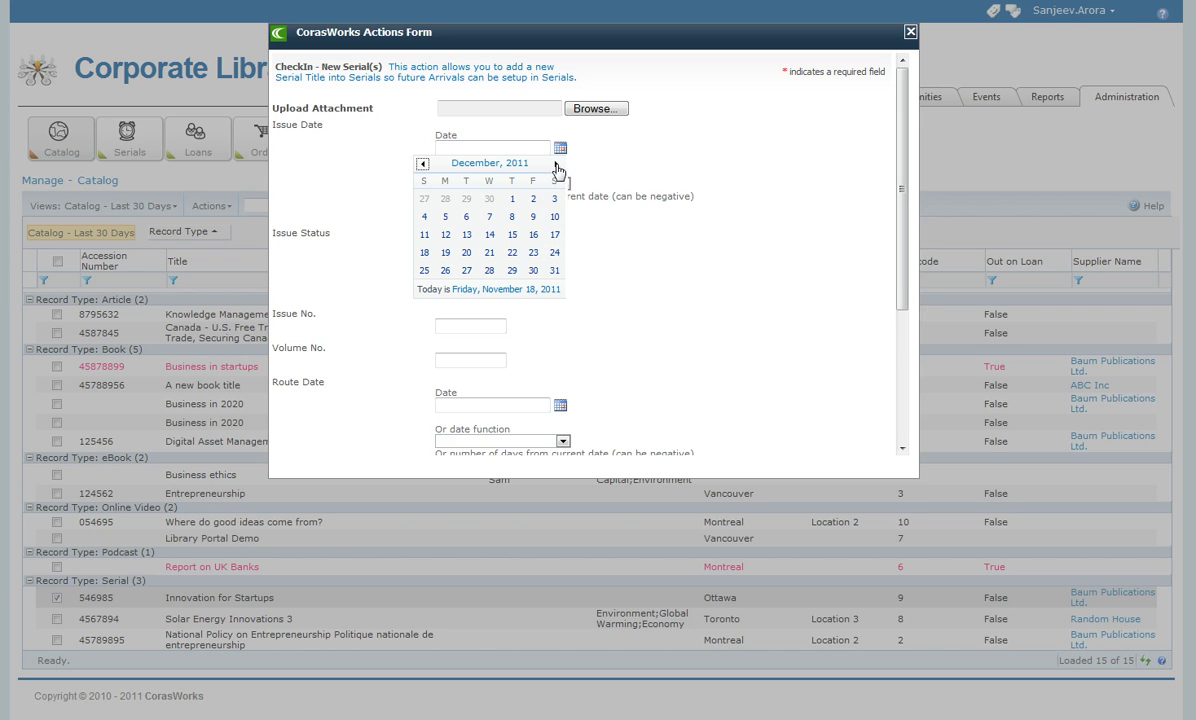
left_click(513, 199)
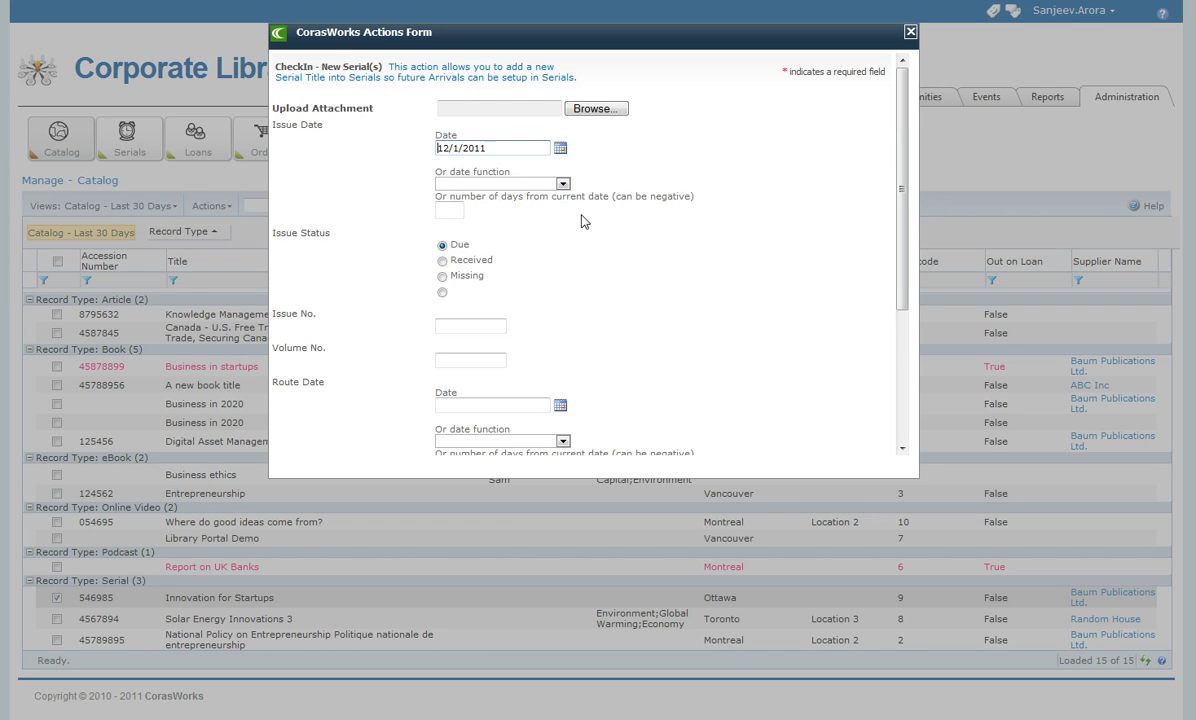
Enter 12 as both the issue number and the volume number of the serial being checked in
scroll(468, 258, "down", 1)
left_click(480, 266)
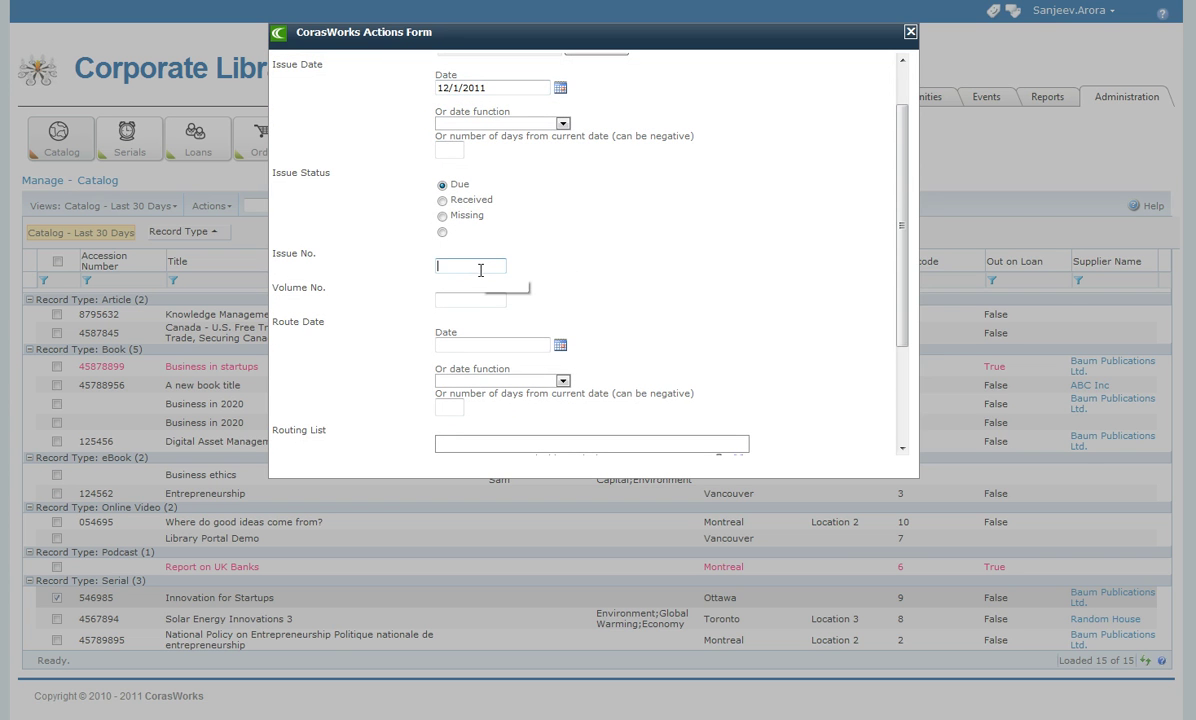
type("12")
left_click(490, 300)
type("12")
Add the first recipient to the routing list by checking the entered first name and choosing the matching user
scroll(616, 305, "down", 3)
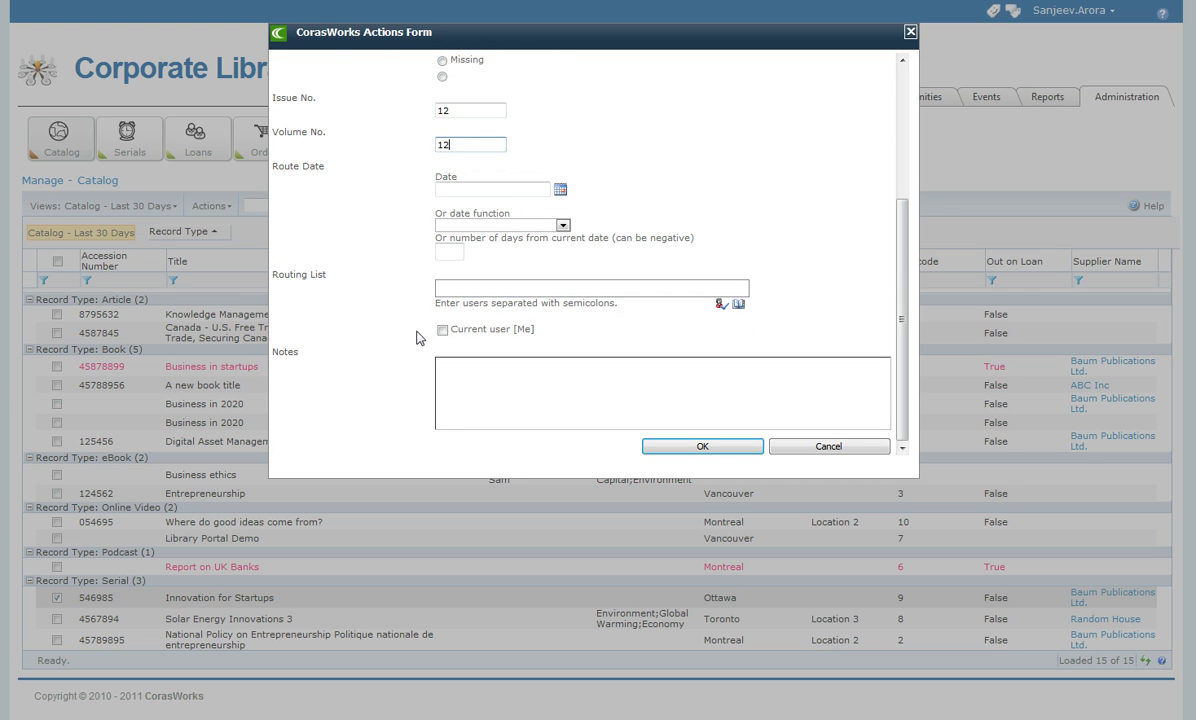
left_click(440, 288)
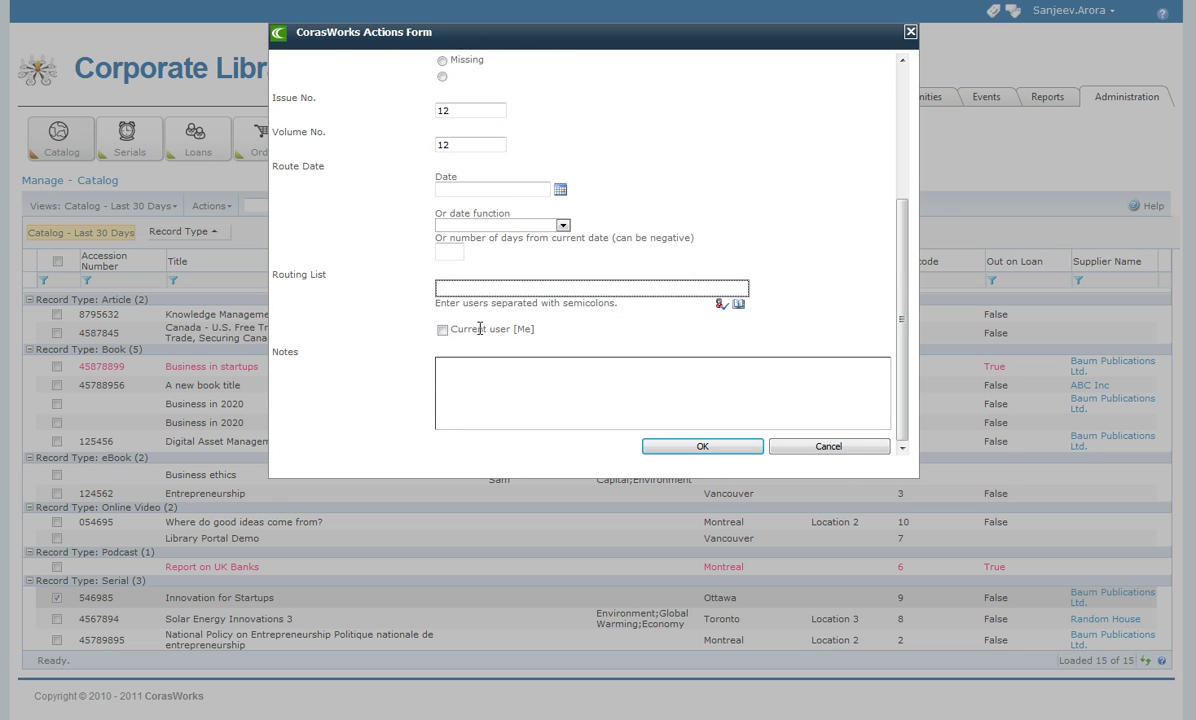
type("joe")
left_click(718, 303)
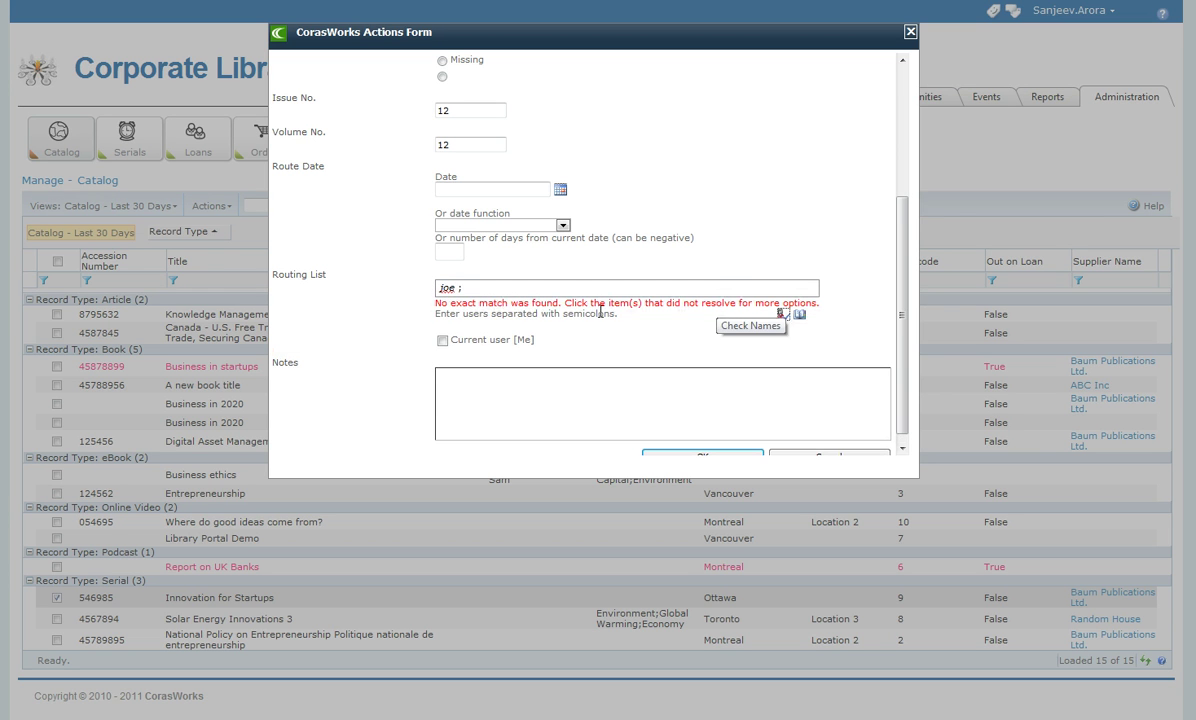
left_click(446, 288)
left_click(385, 383)
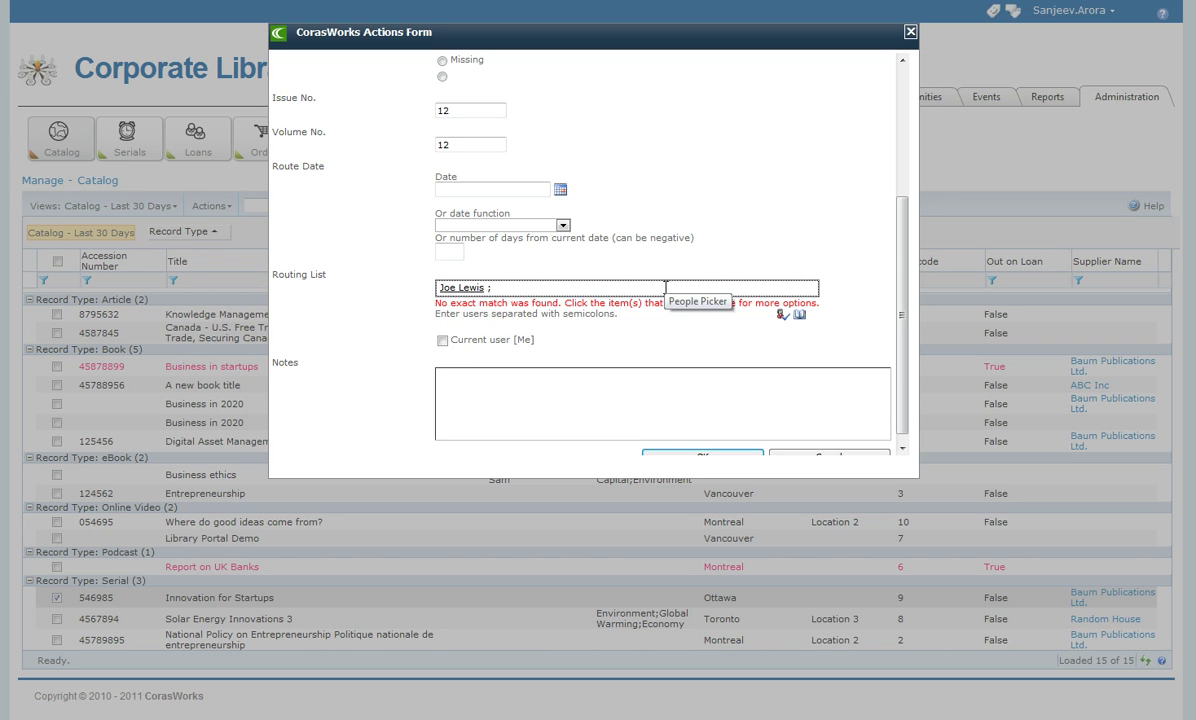
Add a second matching user to the routing list and include the current user as well
type("steve")
left_click(783, 314)
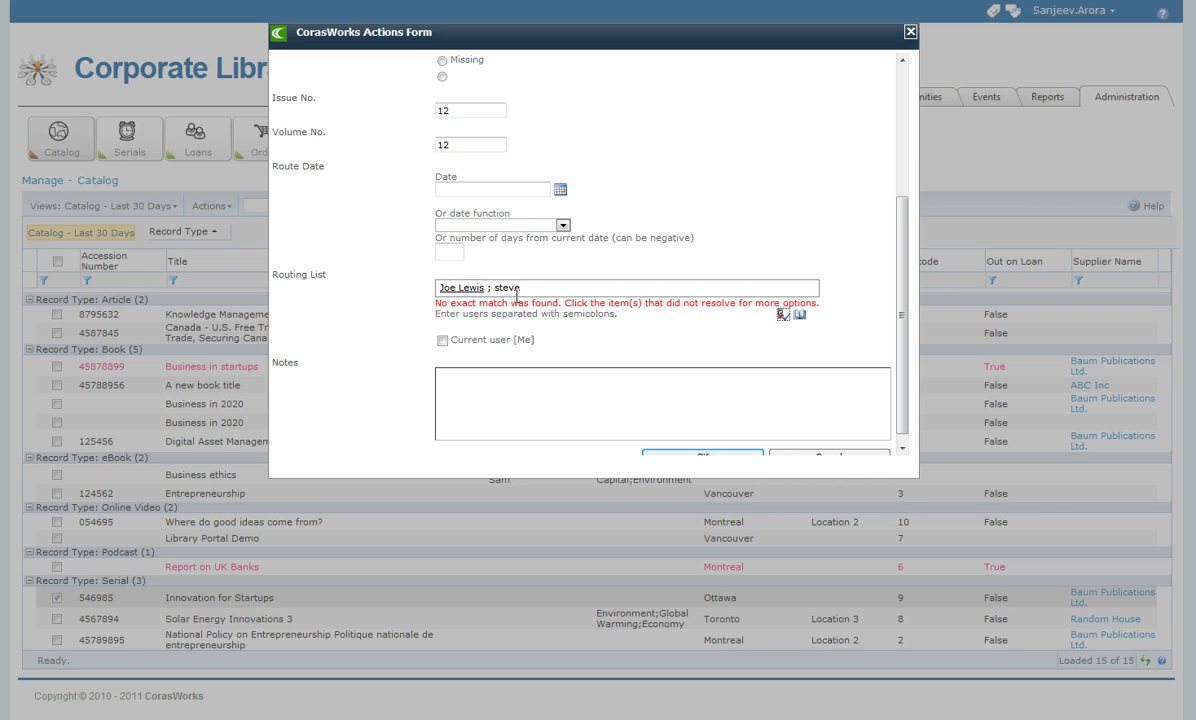
left_click(519, 287)
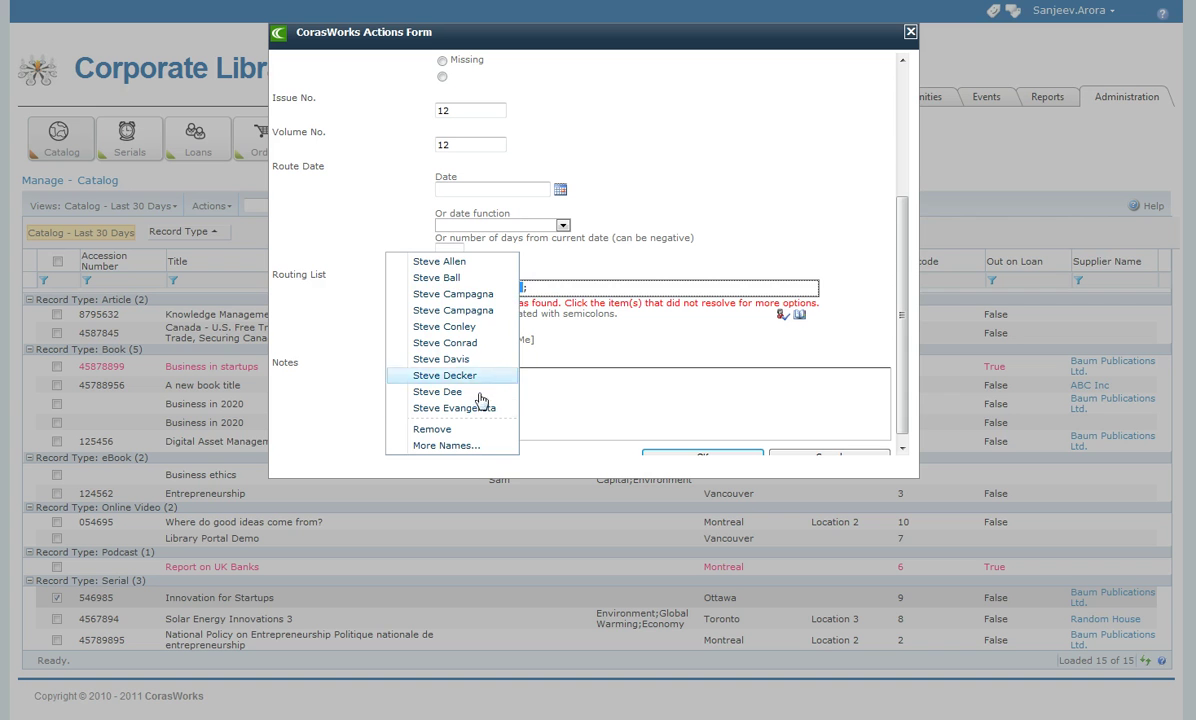
left_click(480, 408)
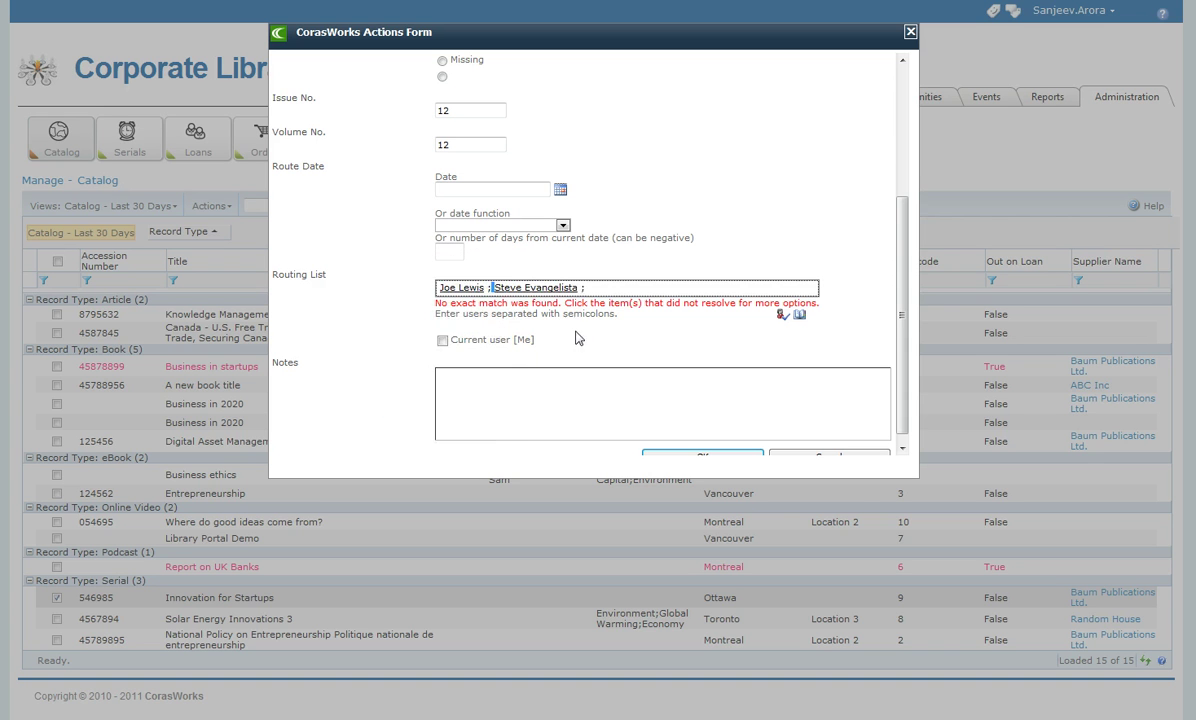
left_click(443, 341)
Submit the new serial check-in and close the completed form
scroll(636, 345, "down", 1)
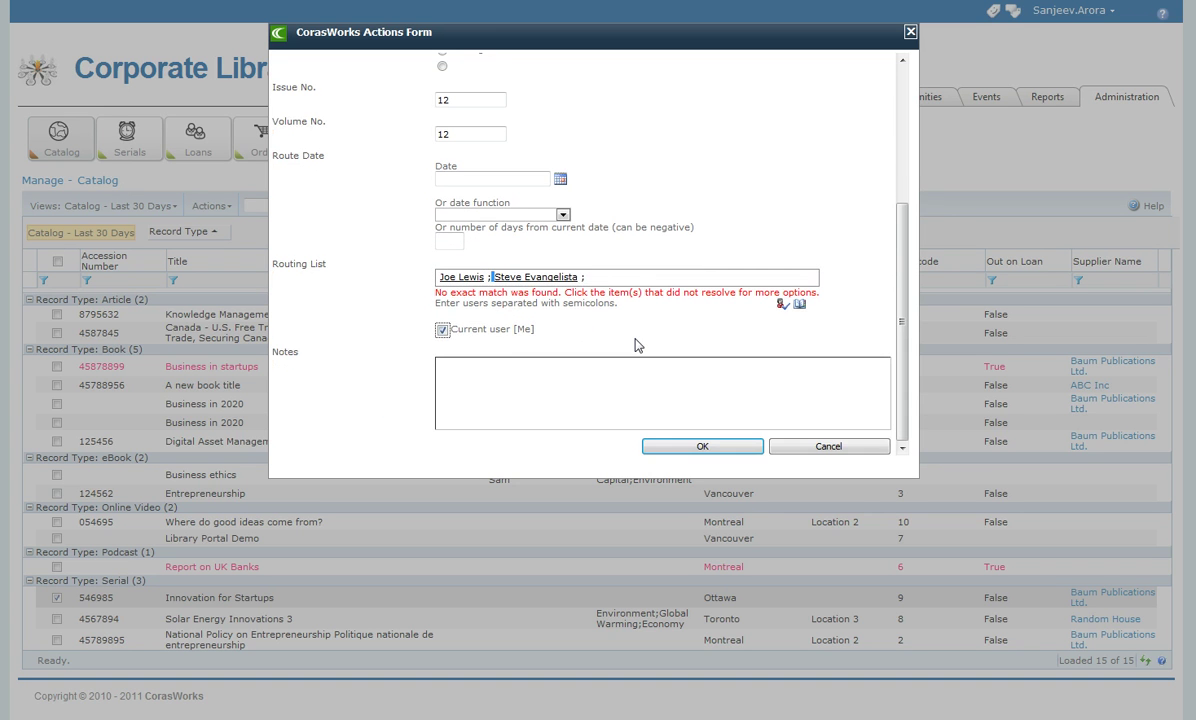
left_click(717, 448)
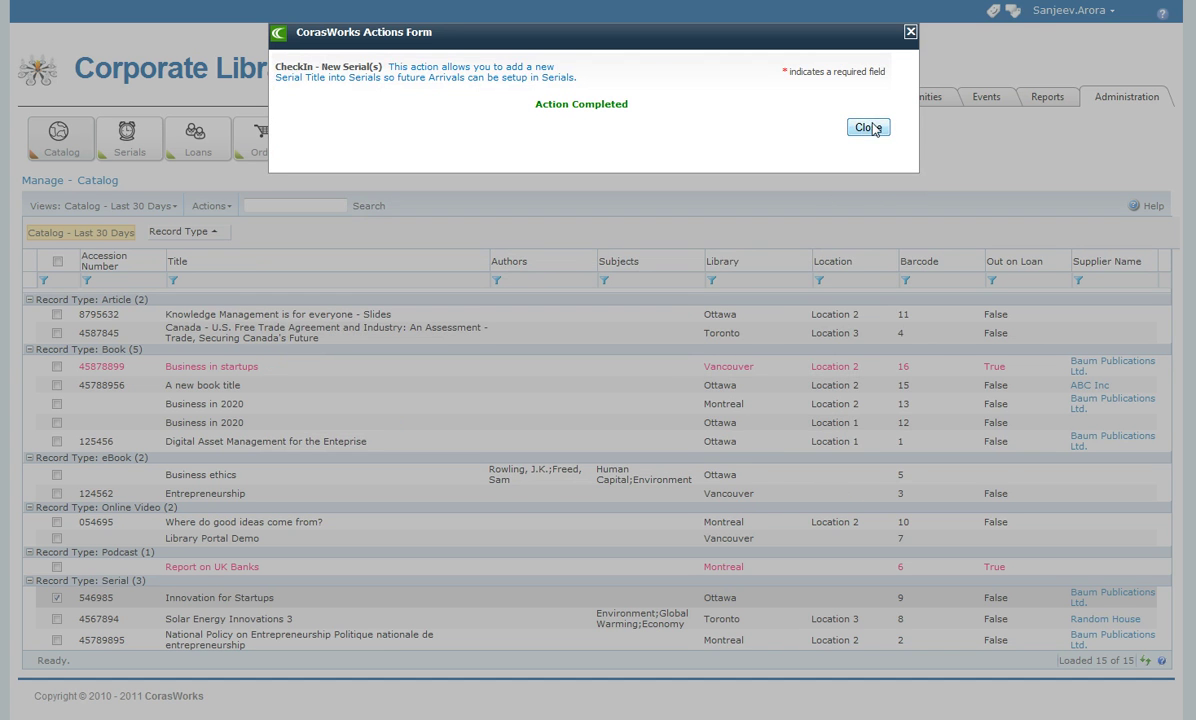
left_click(869, 128)
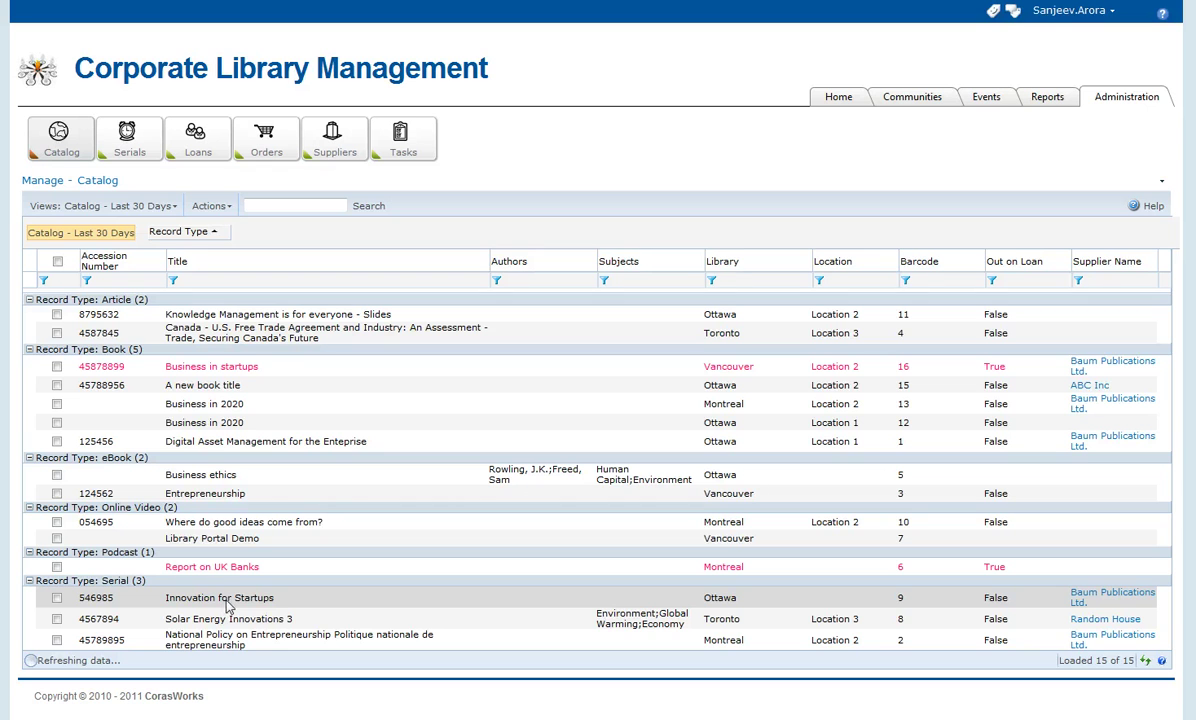
In the Serials list, open the Setup Arrival Pattern form for the National Policy on Entrepreneurship issue dated 12/1/2011
left_click(129, 138)
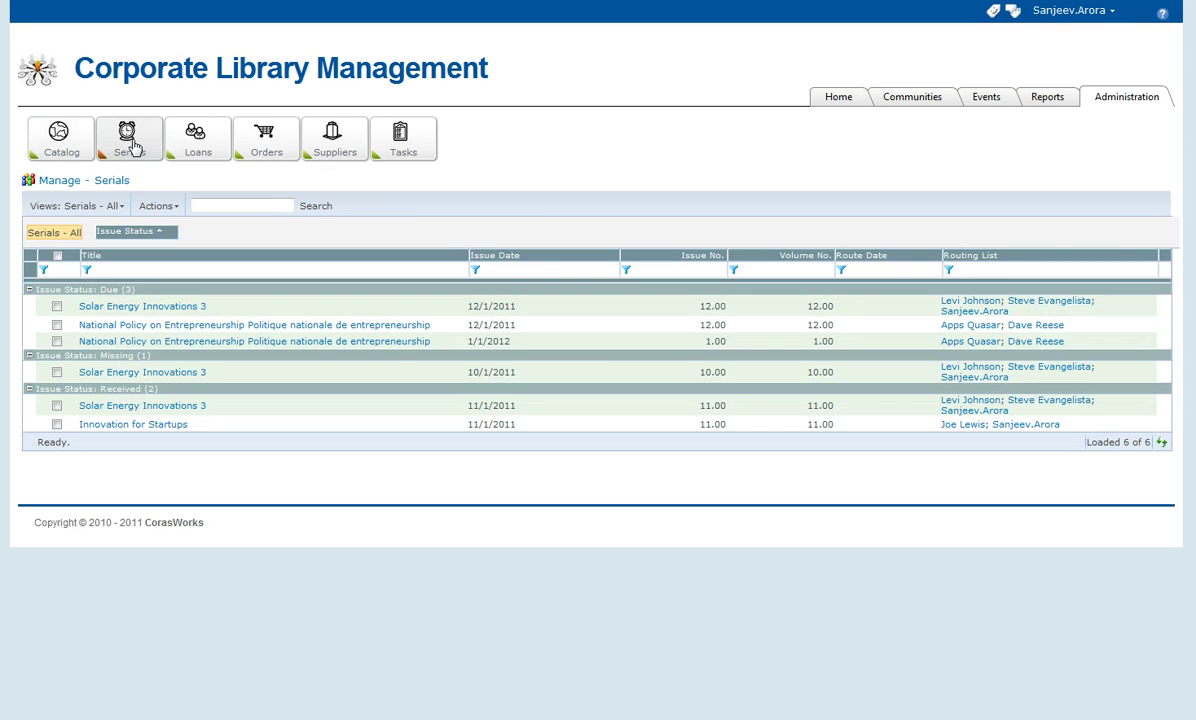
left_click(133, 147)
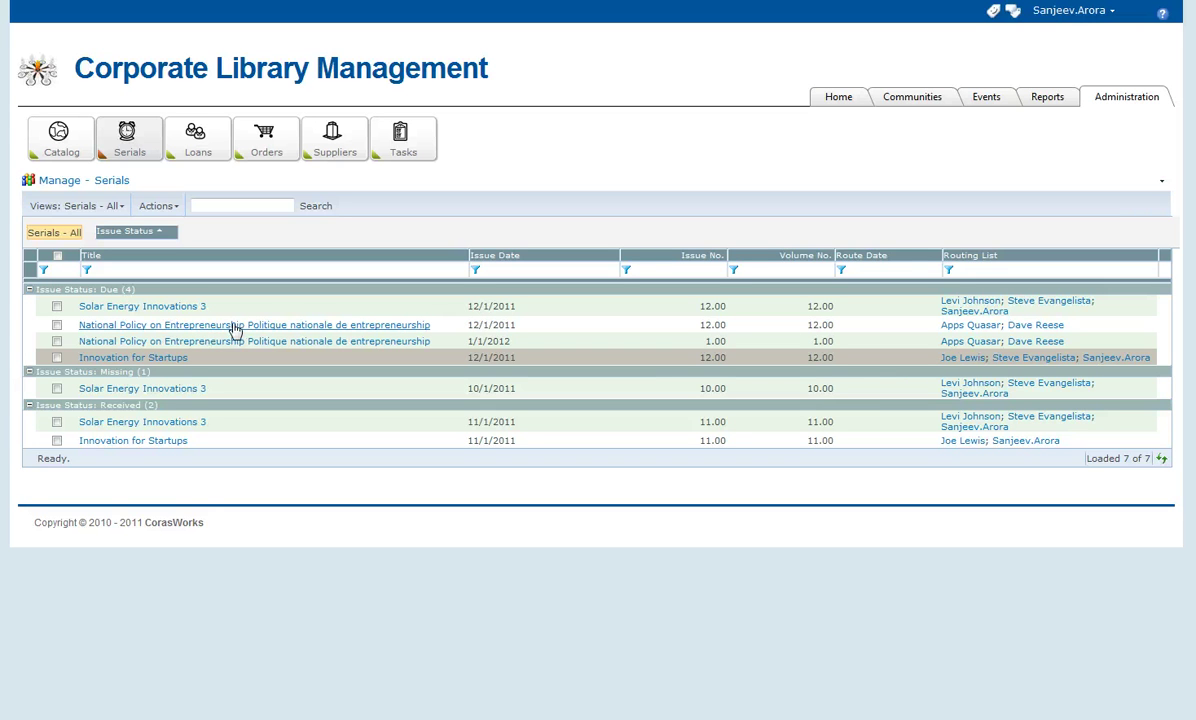
left_click(57, 327)
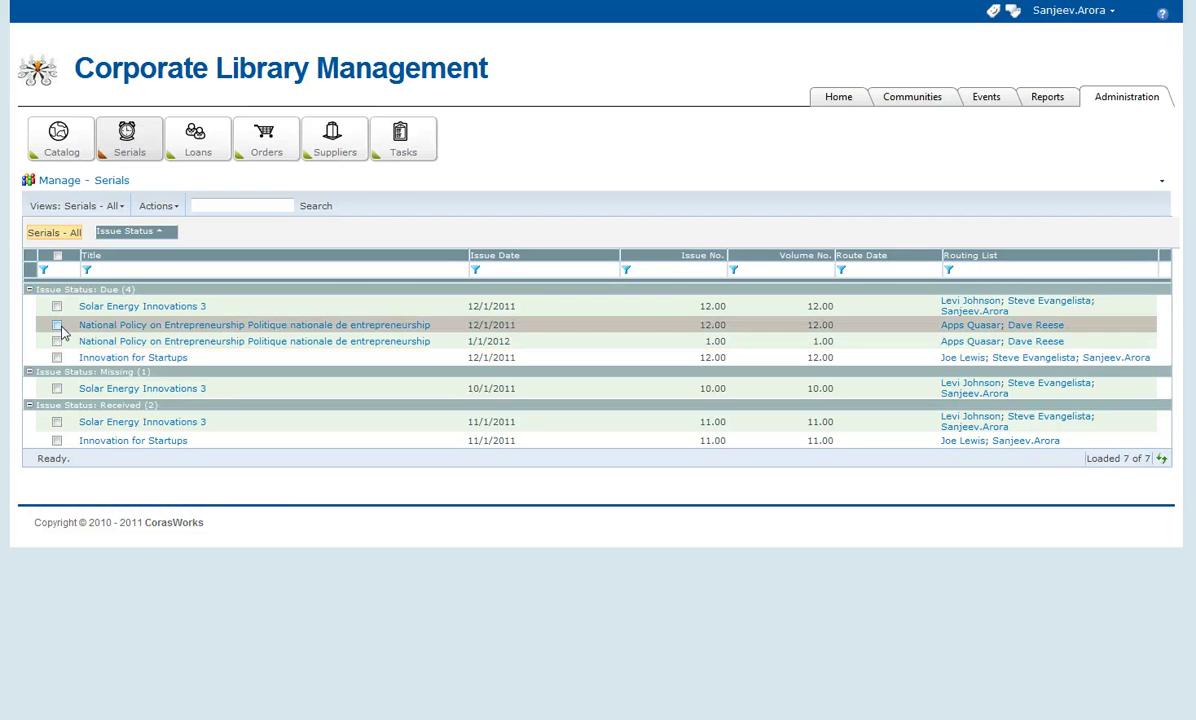
left_click(155, 205)
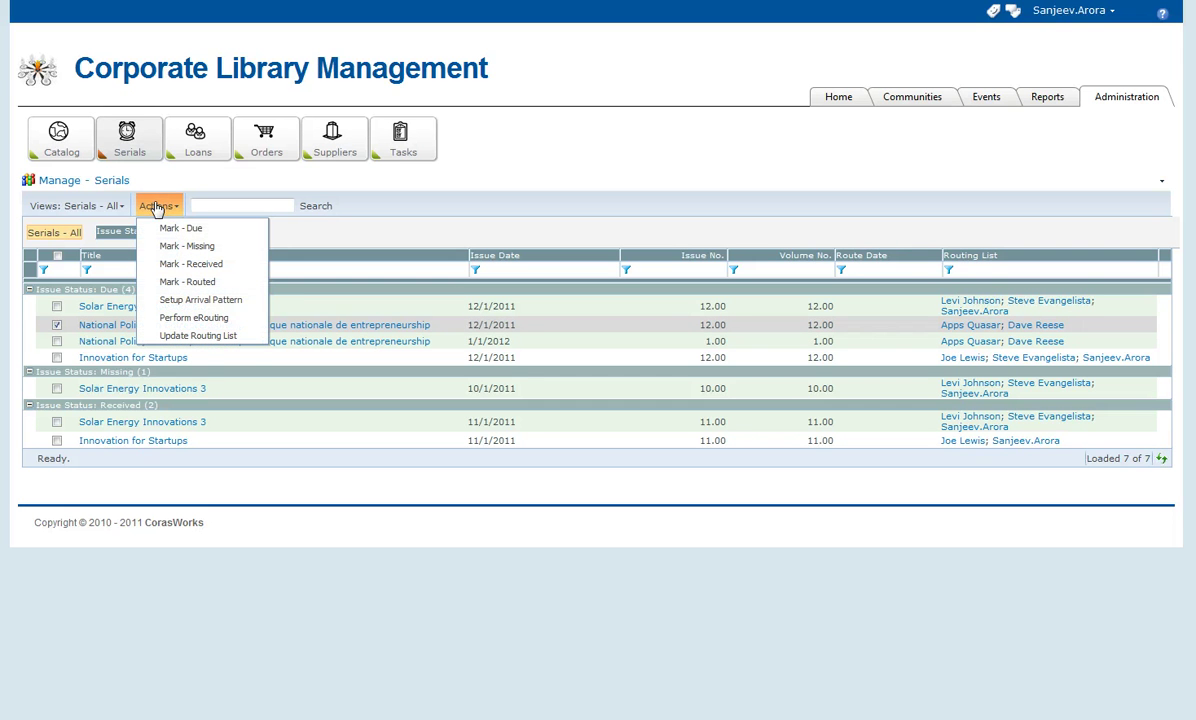
left_click(165, 300)
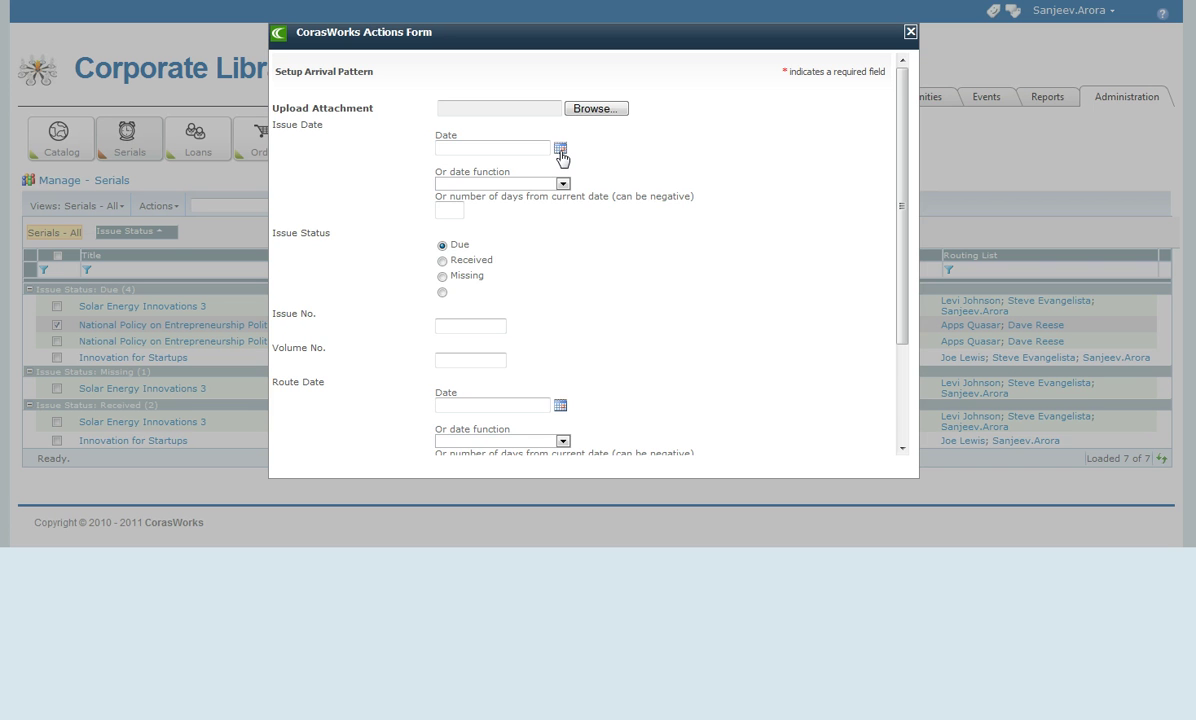
Set the issue date of the arrival pattern to 3/1/2012
left_click(561, 152)
left_click(556, 168)
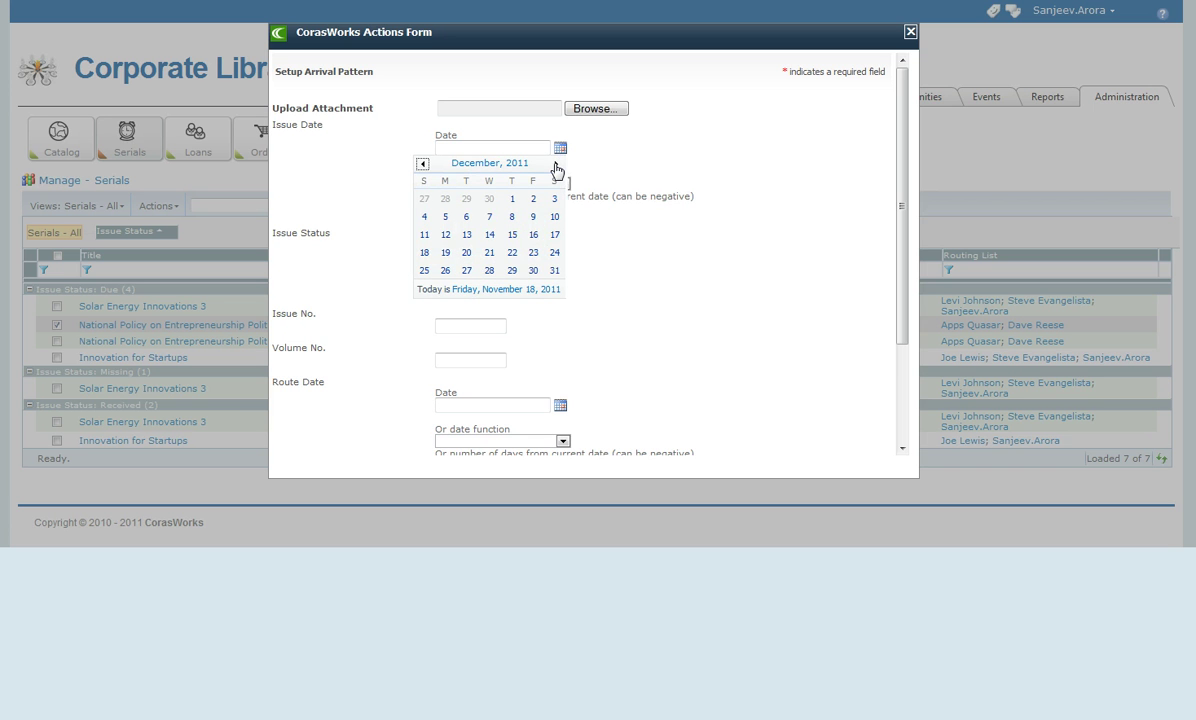
left_click(556, 168)
left_click(556, 168)
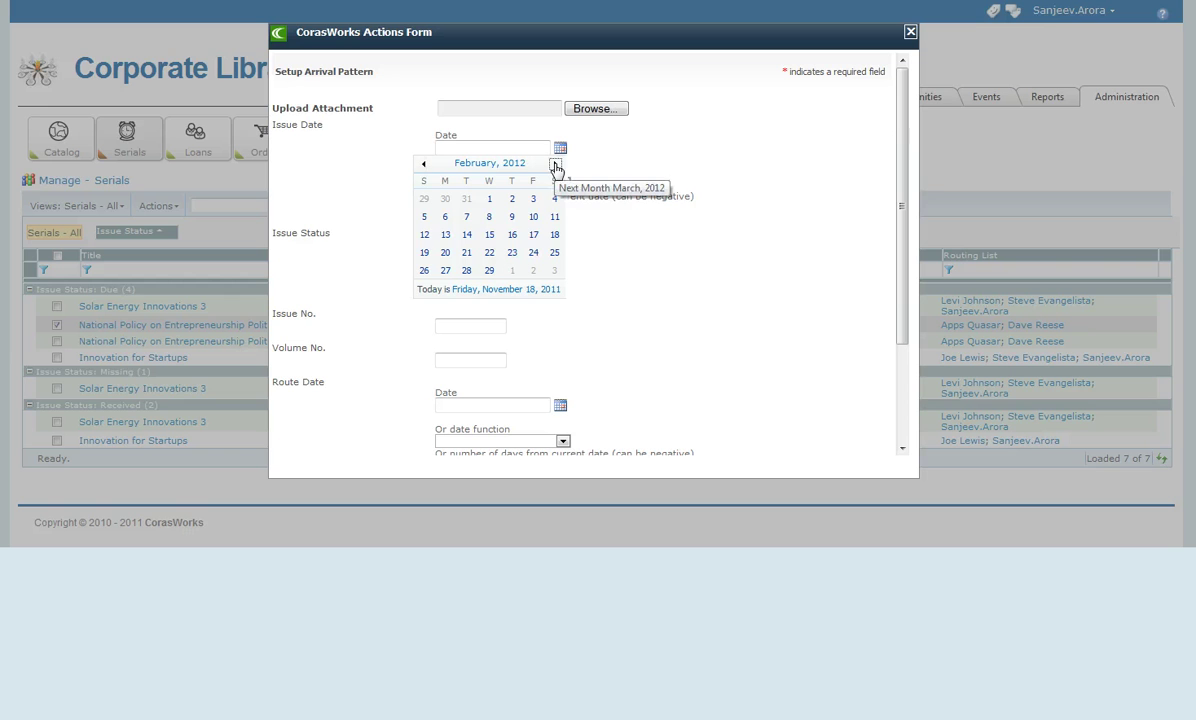
left_click(556, 168)
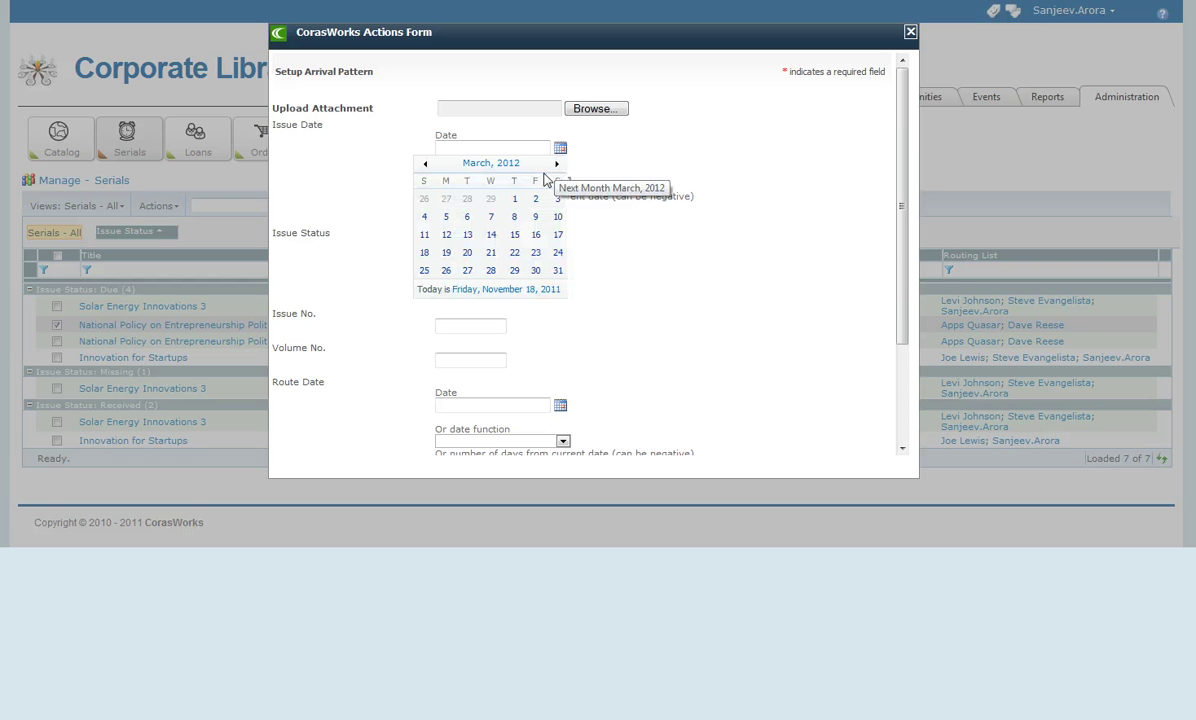
left_click(514, 198)
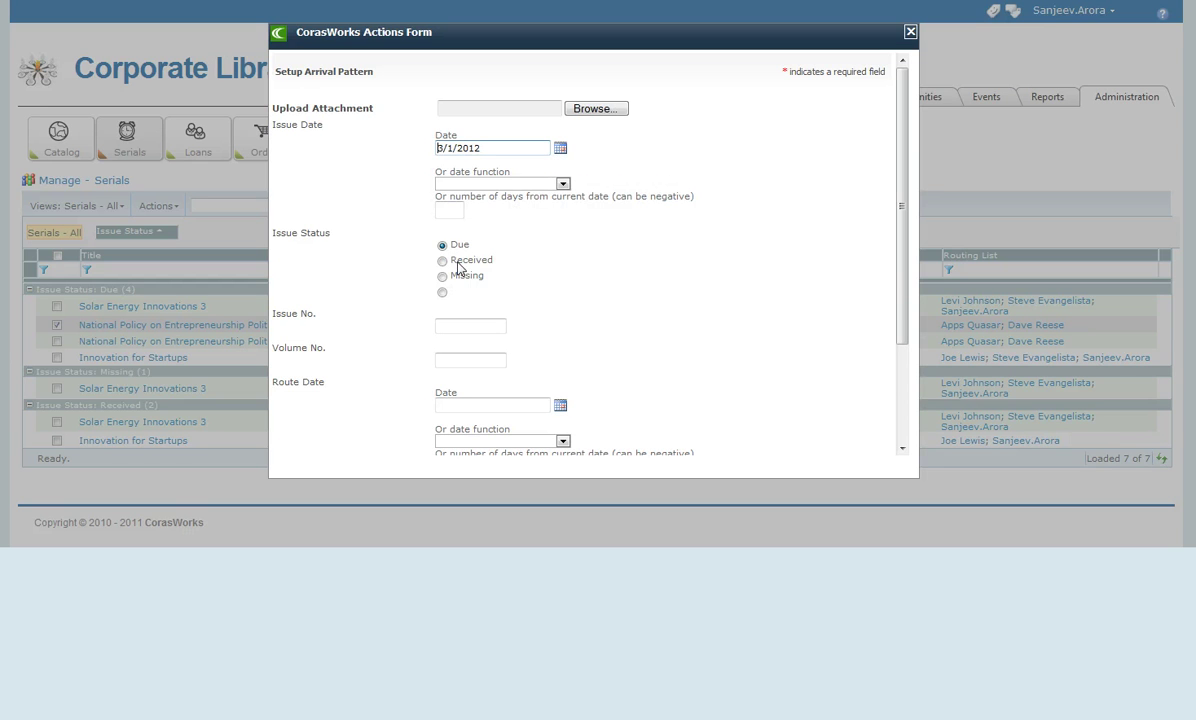
Enter issue number 3 and volume number 2 for the arrival pattern
scroll(447, 317, "down", 1)
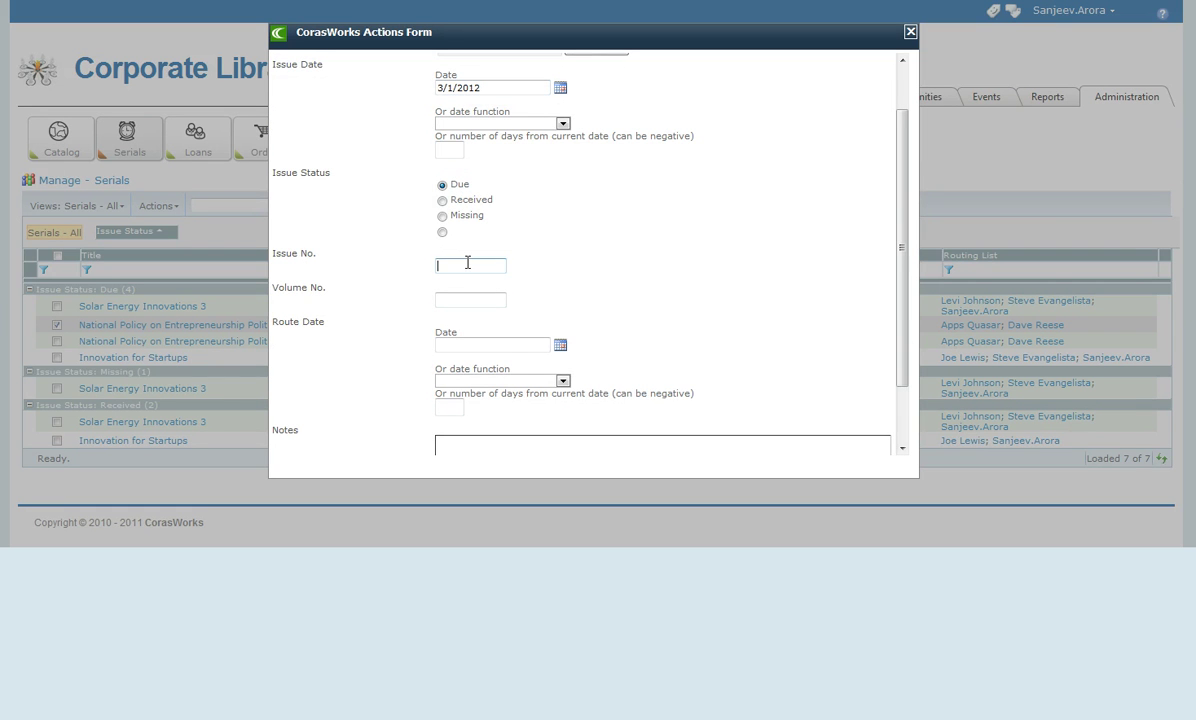
left_click(468, 264)
type("3")
left_click(457, 303)
type("2")
Submit the arrival pattern, close the form and select the new 3/1/2012 issue in the Serials list
scroll(545, 381, "down", 1)
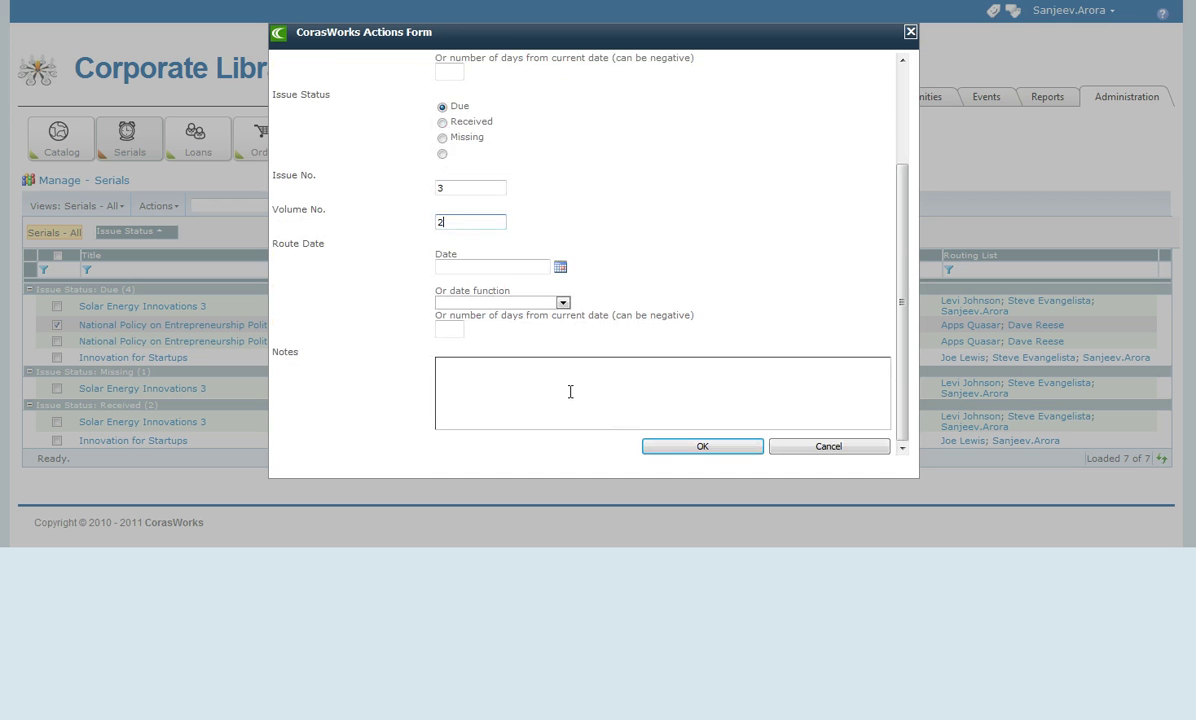
left_click(670, 446)
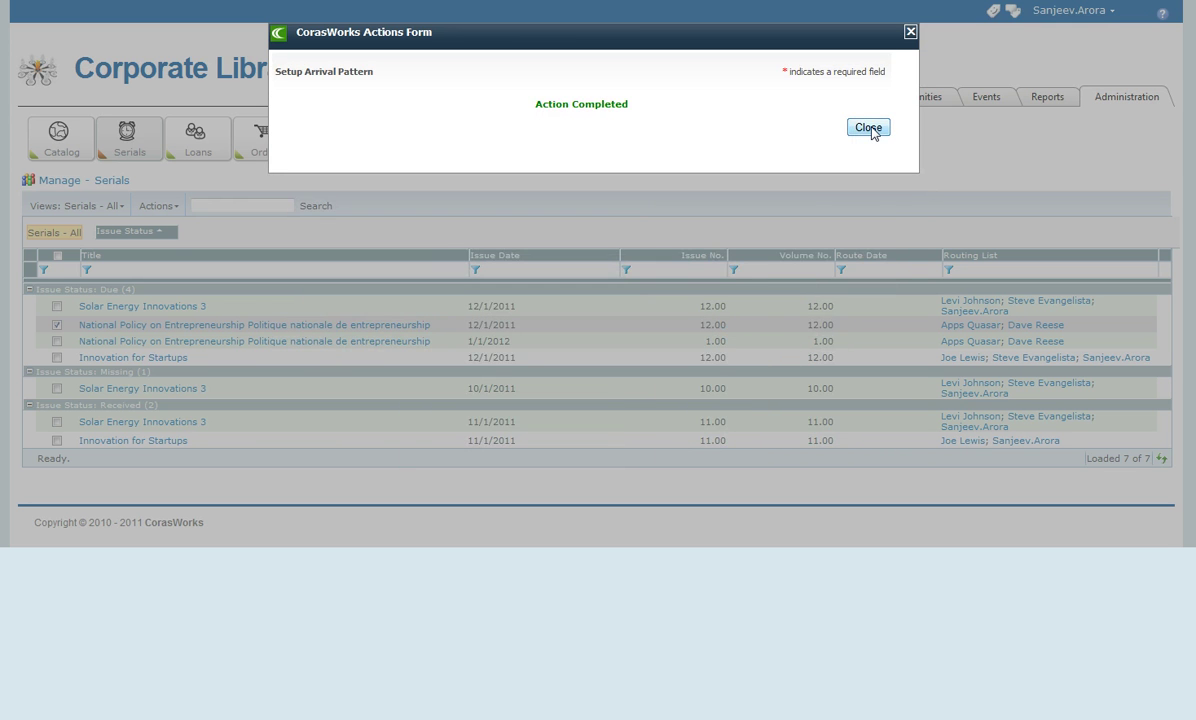
left_click(868, 128)
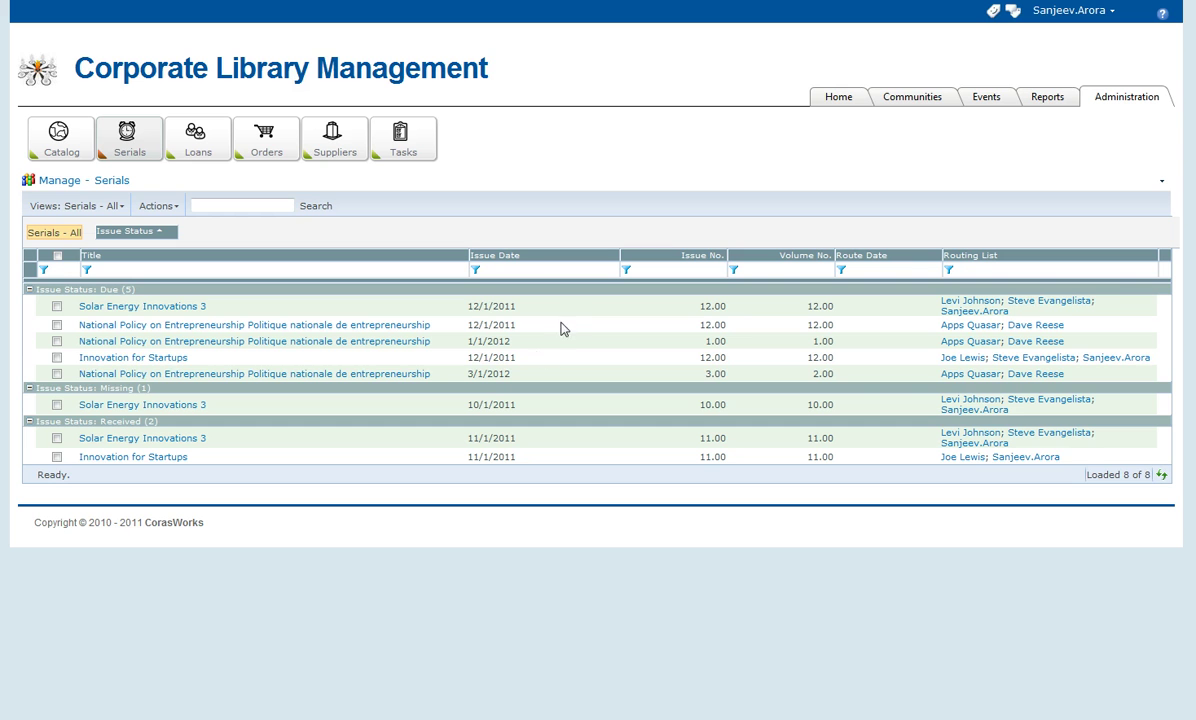
left_click(514, 377)
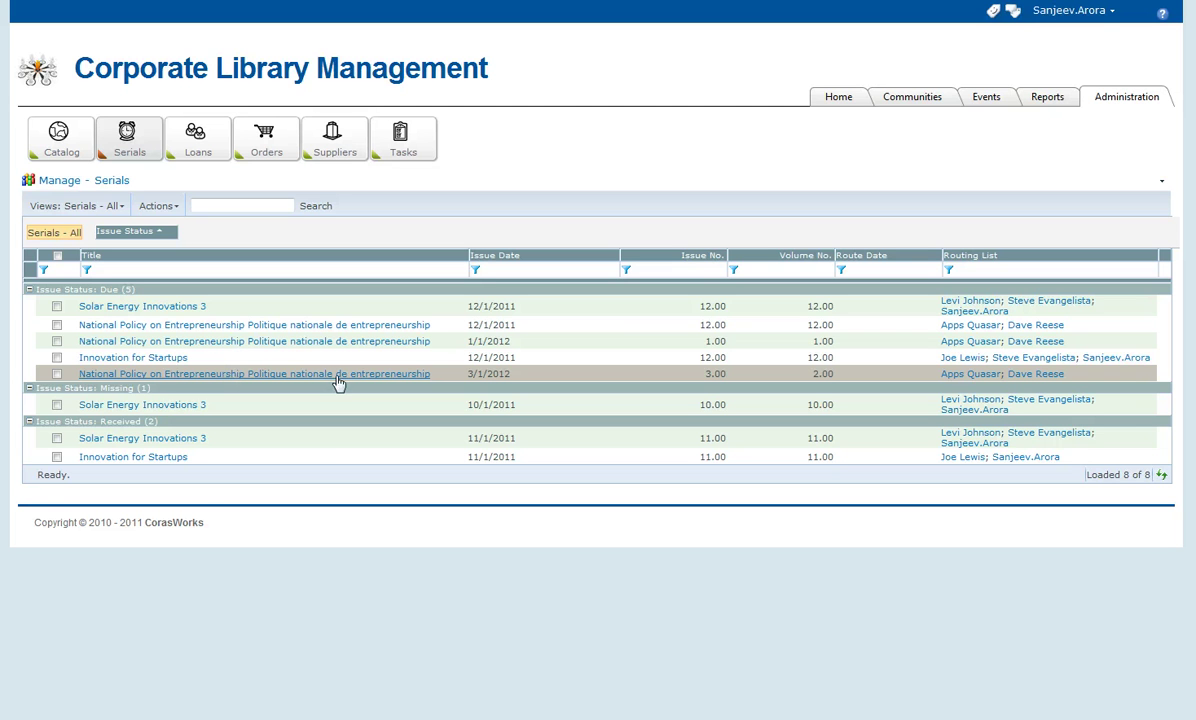
Return to the Catalog and open the form for adding a serial
left_click(66, 154)
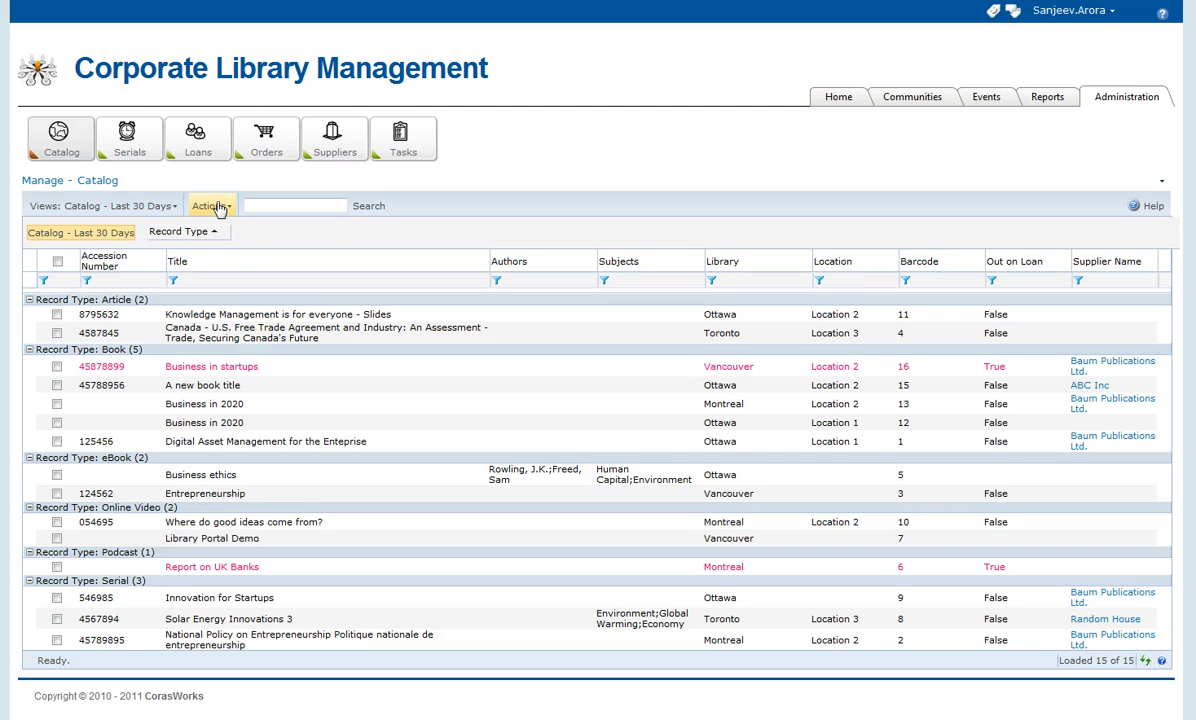
left_click(219, 207)
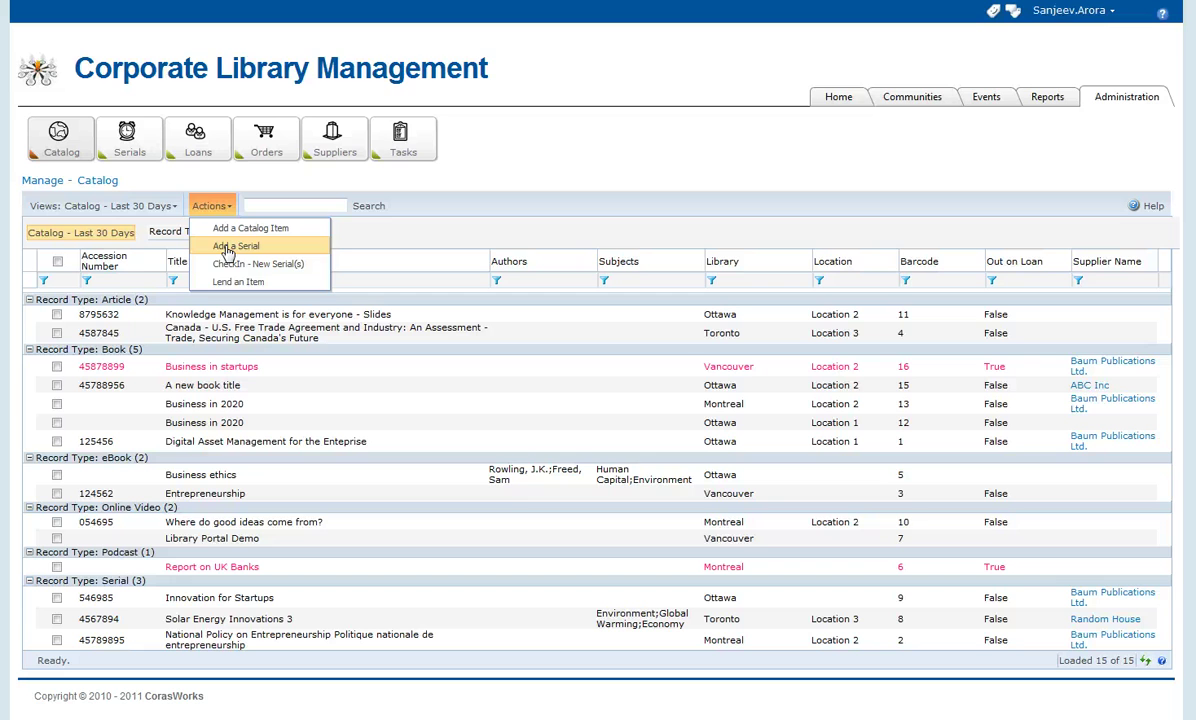
left_click(227, 250)
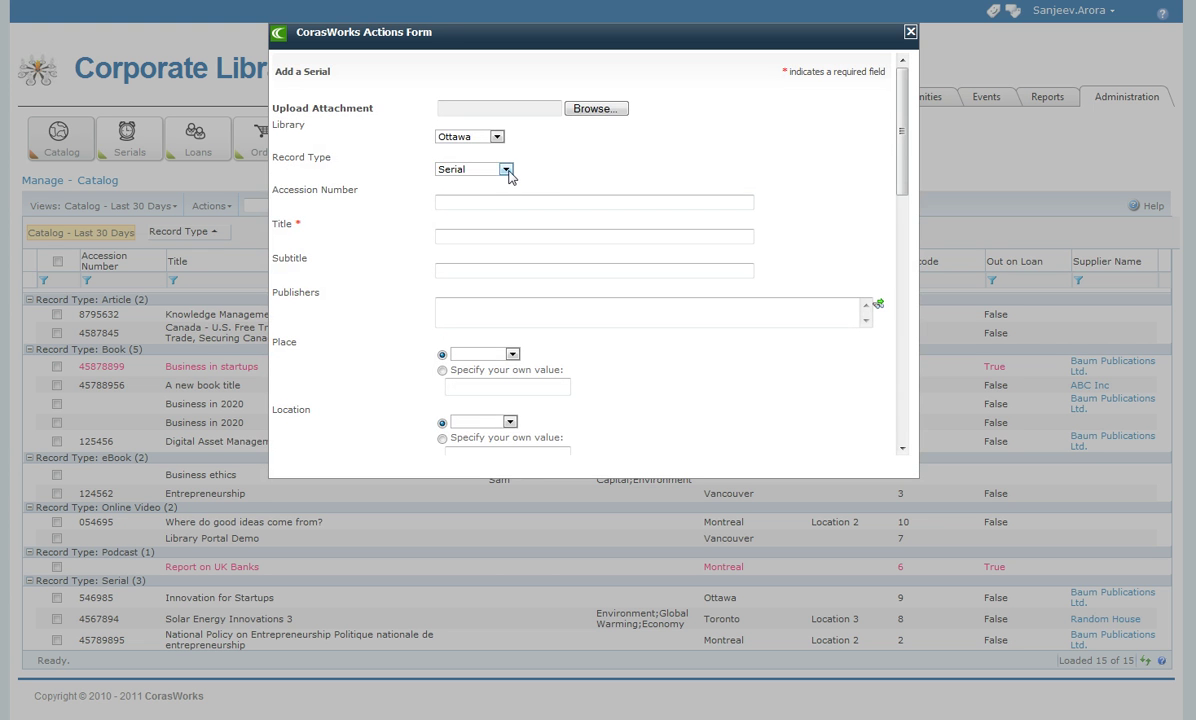
Enter Earthquarkes in Japan as the title of the new serial
left_click(490, 202)
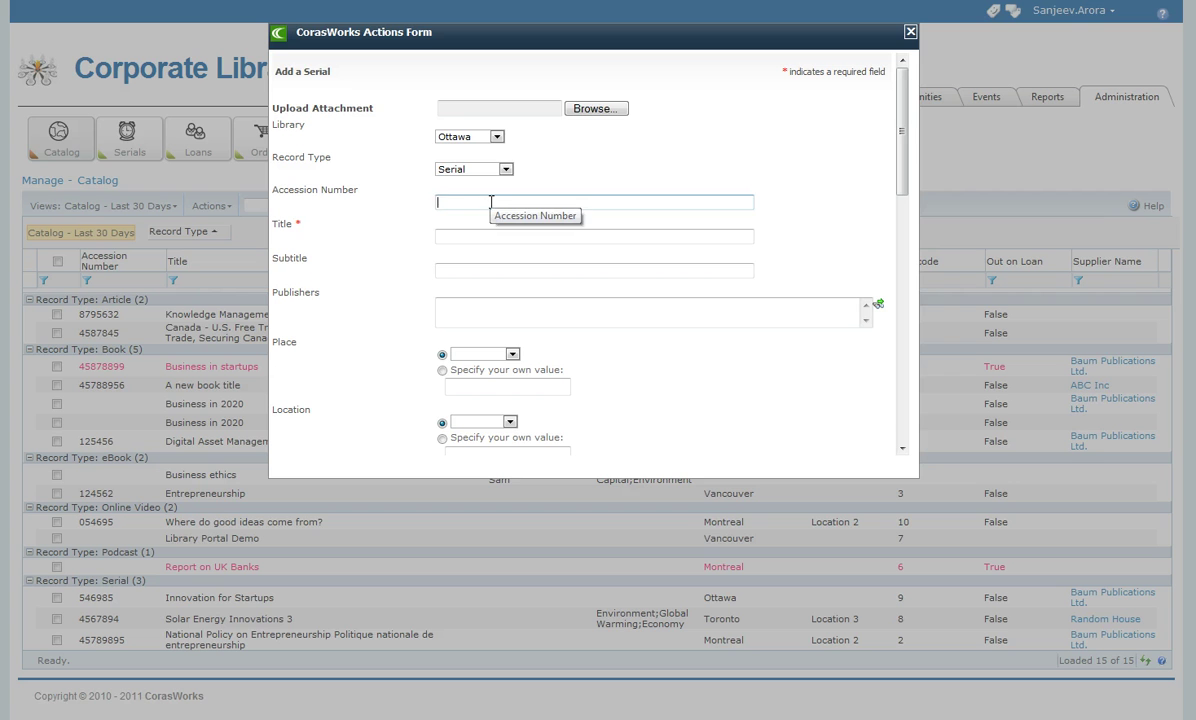
left_click(447, 235)
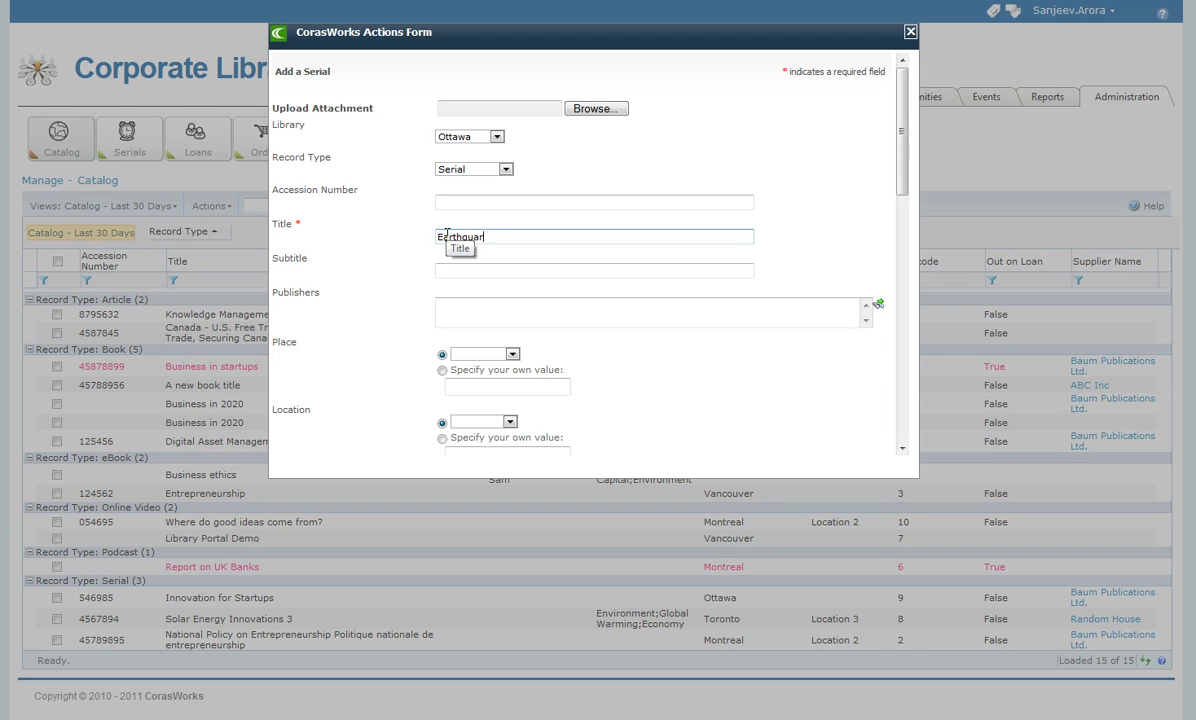
type("Earthquarkes in Japan")
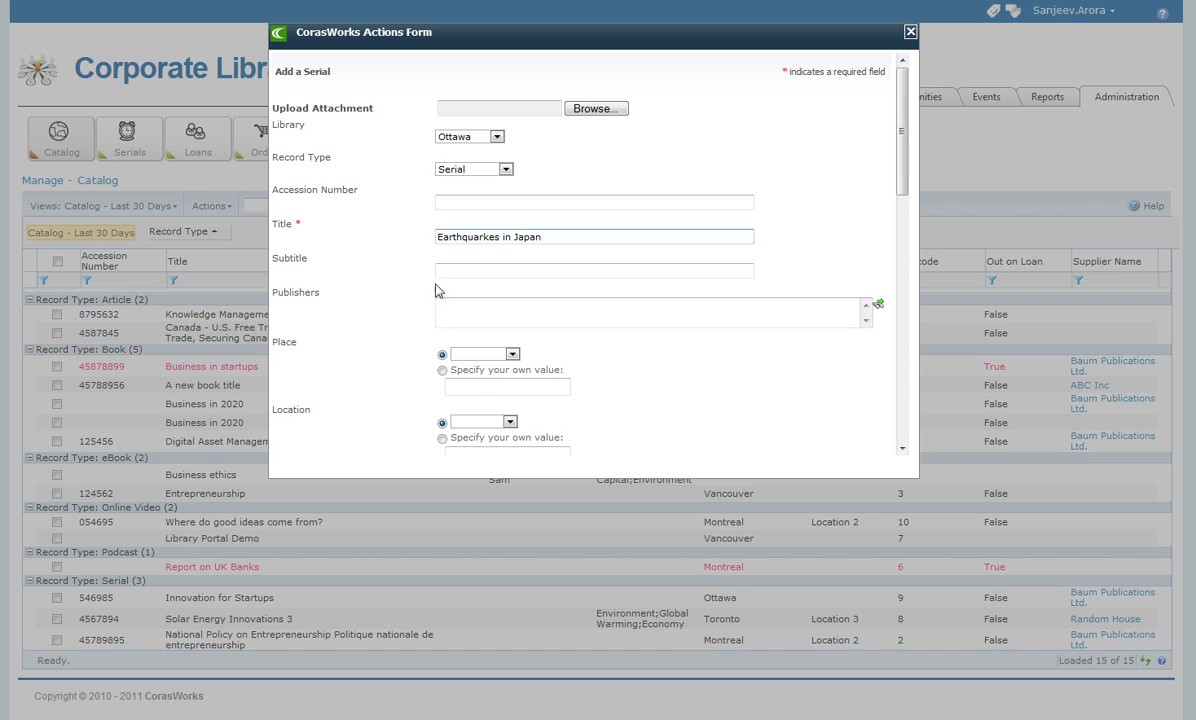
Set the new serial's place to Toronto and its location to Location 1
left_click(498, 355)
left_click(488, 377)
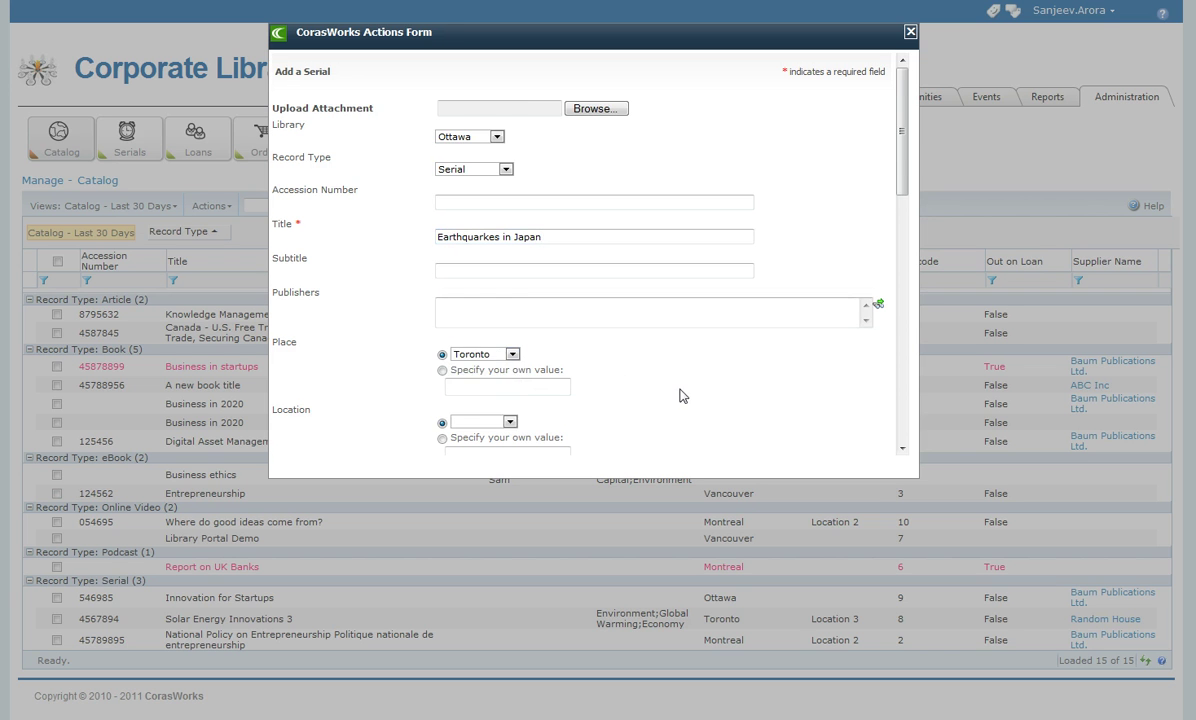
scroll(640, 380, "down", 3)
left_click(497, 312)
left_click(478, 324)
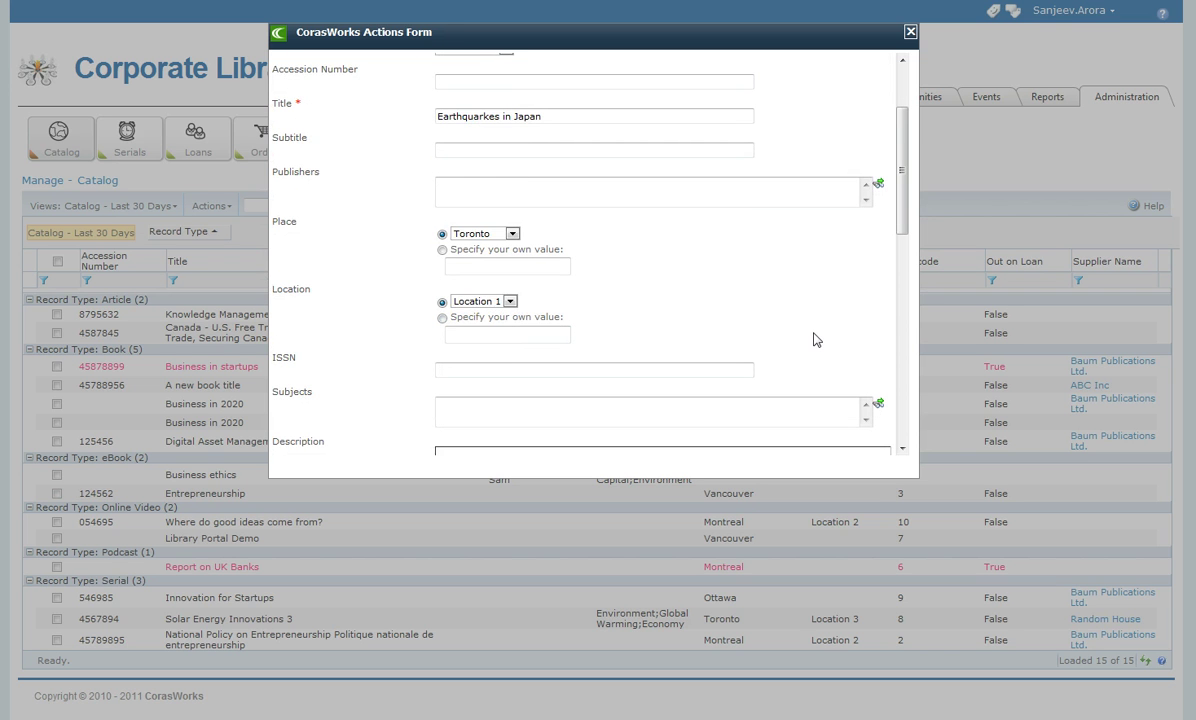
Set the serial's frequency to Monthly and its supplier to Baum Publications Ltd
scroll(760, 330, "down", 9)
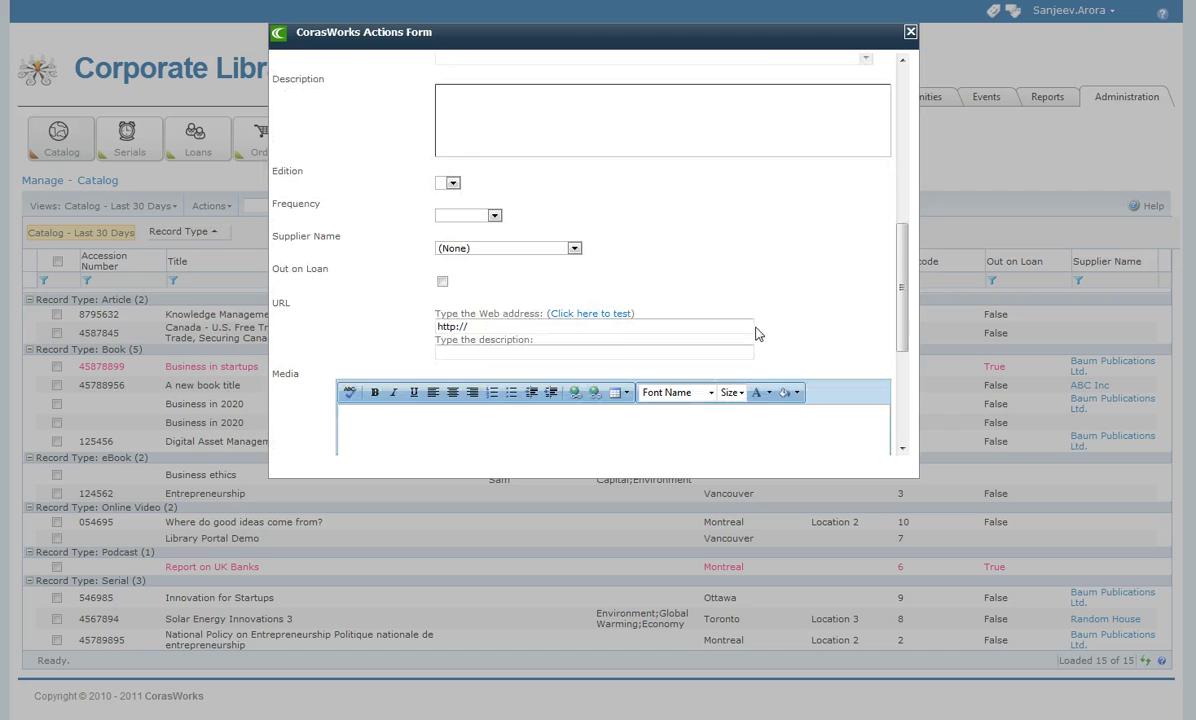
left_click(480, 217)
key("Down")
key("Down")
key("Down")
key("Return")
left_click(560, 248)
key("Return")
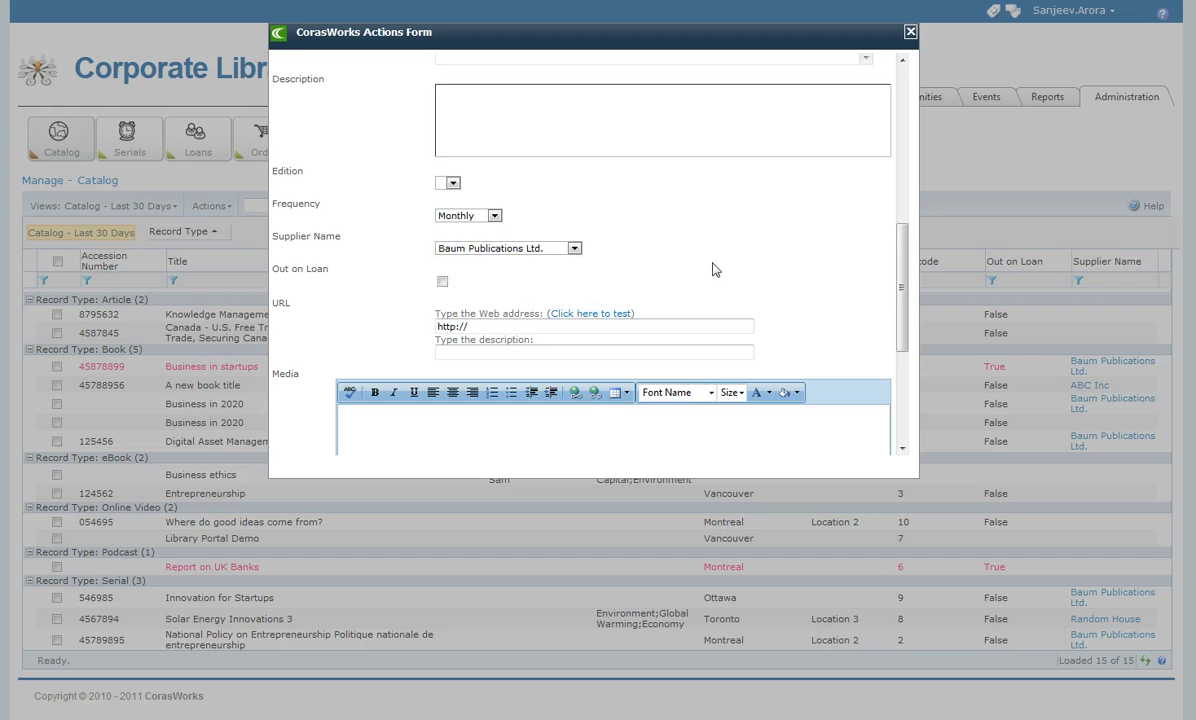
Submit the new serial and close the completed form
scroll(715, 320, "down", 7)
left_click(702, 446)
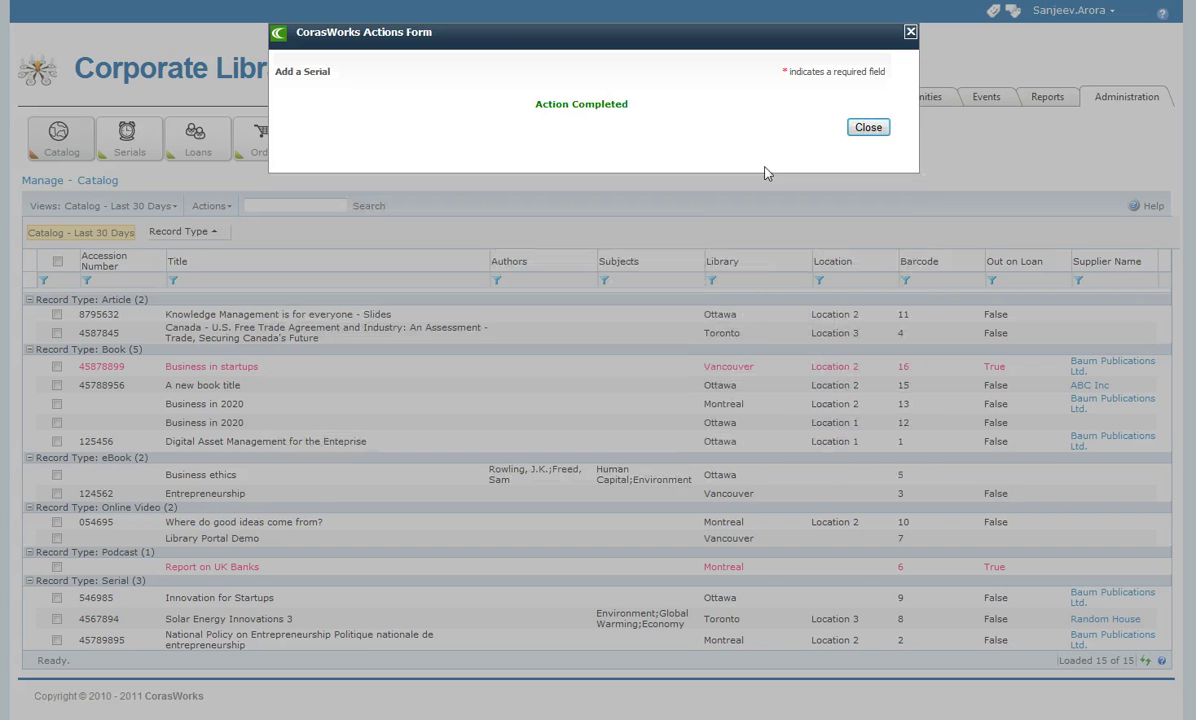
left_click(866, 126)
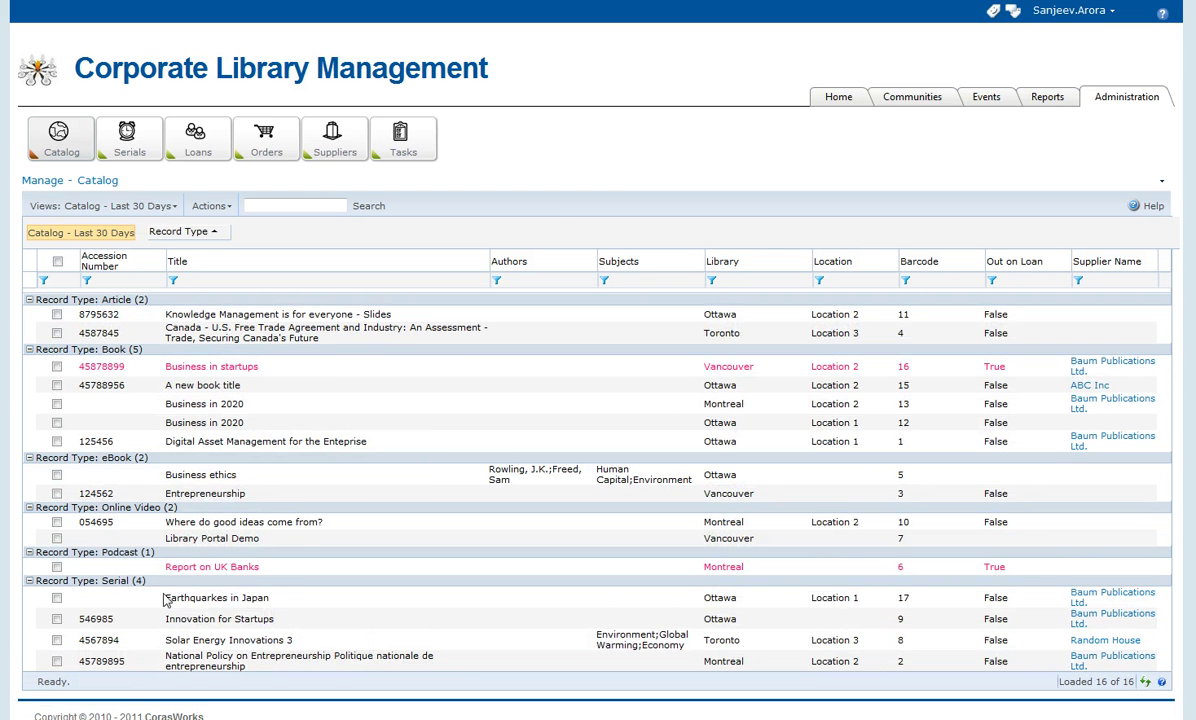
Start a new serial check-in for Earthquarkes in Japan with the issue date 11/18/2011
left_click(57, 599)
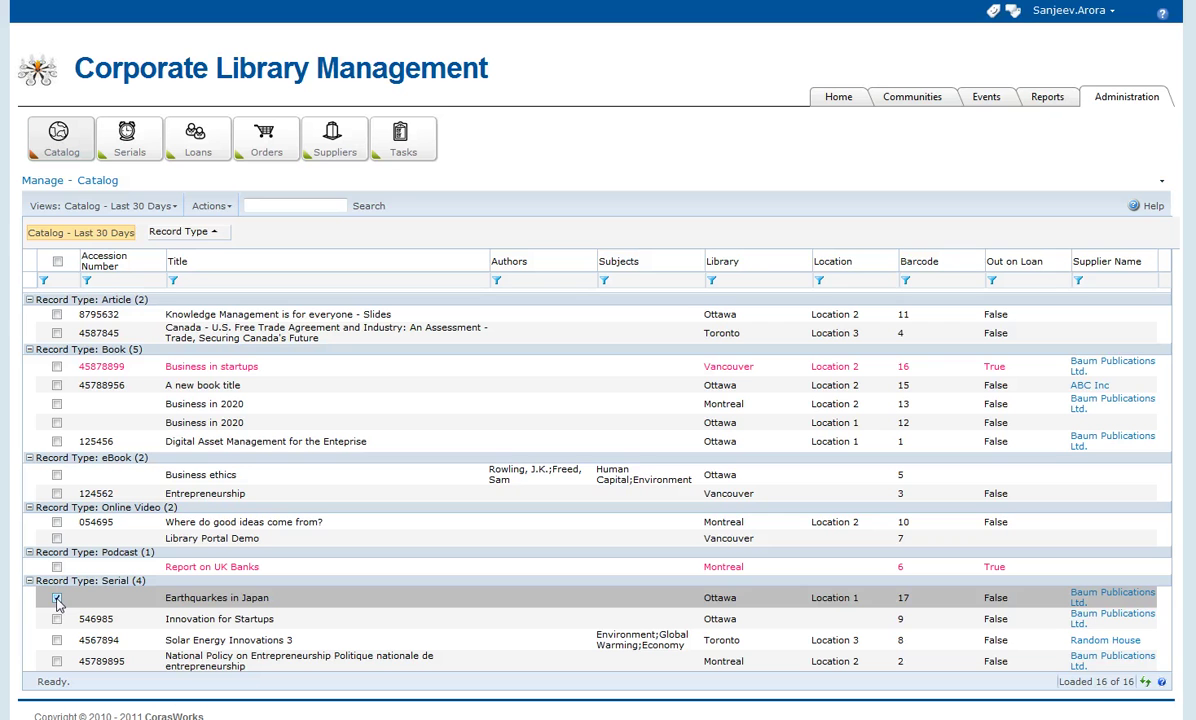
left_click(209, 208)
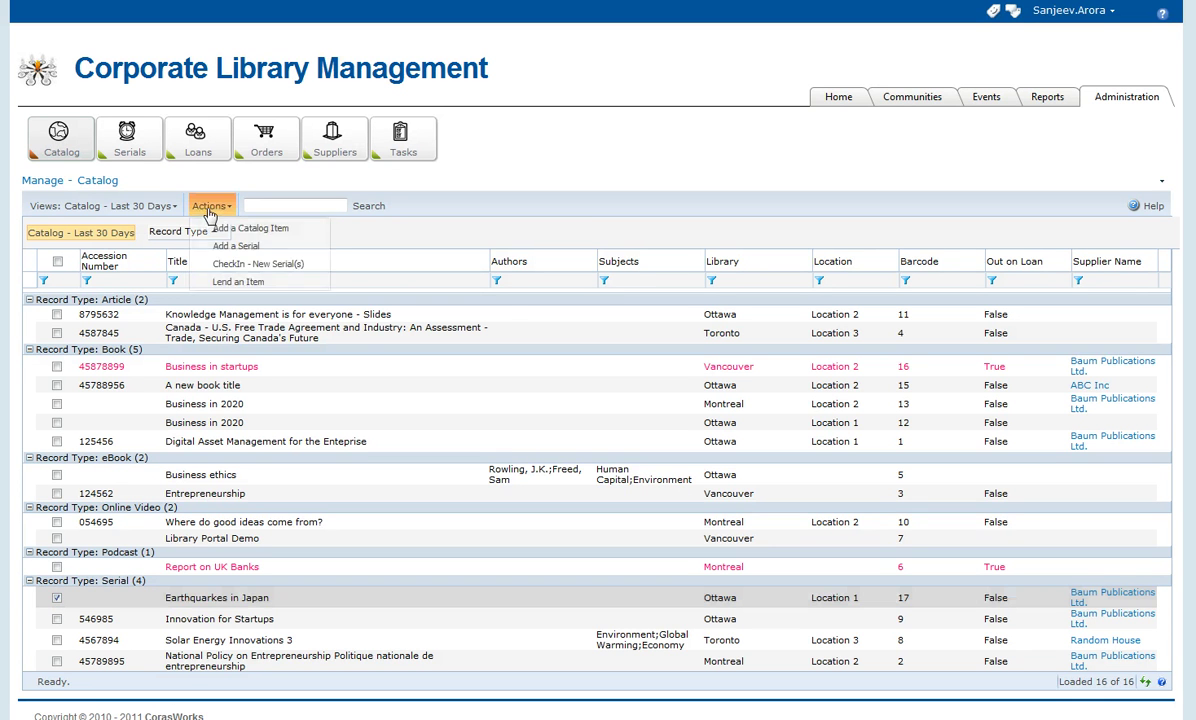
left_click(285, 265)
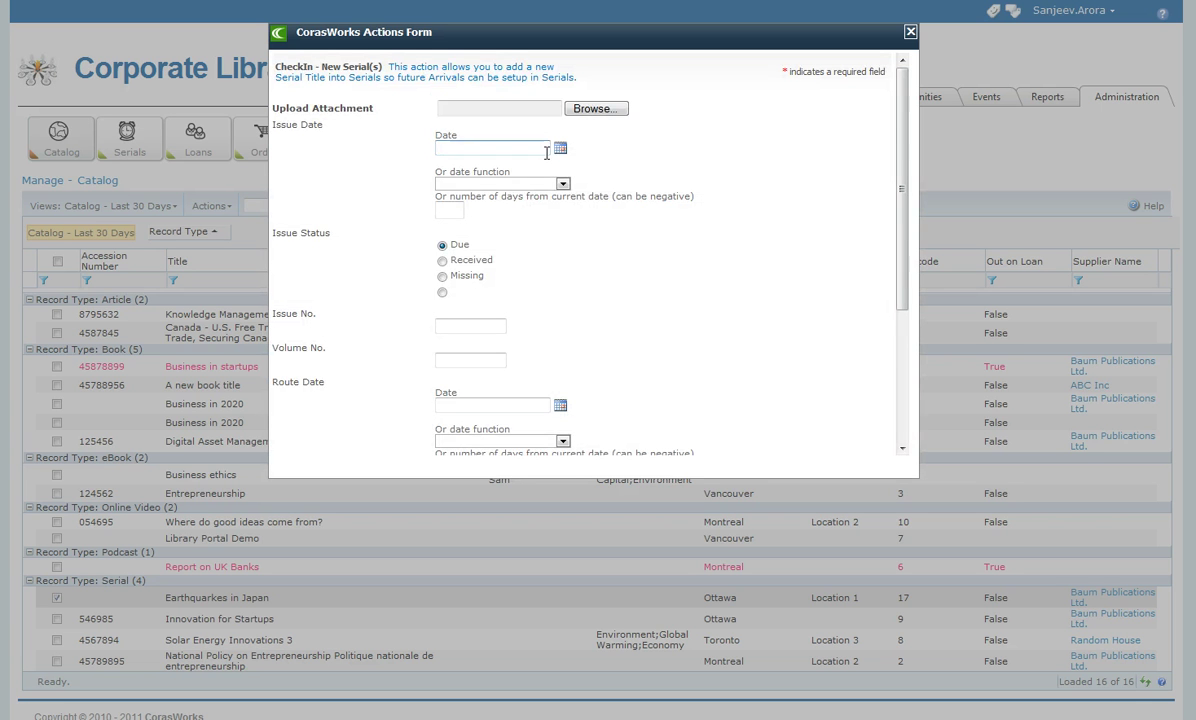
left_click(560, 150)
left_click(560, 150)
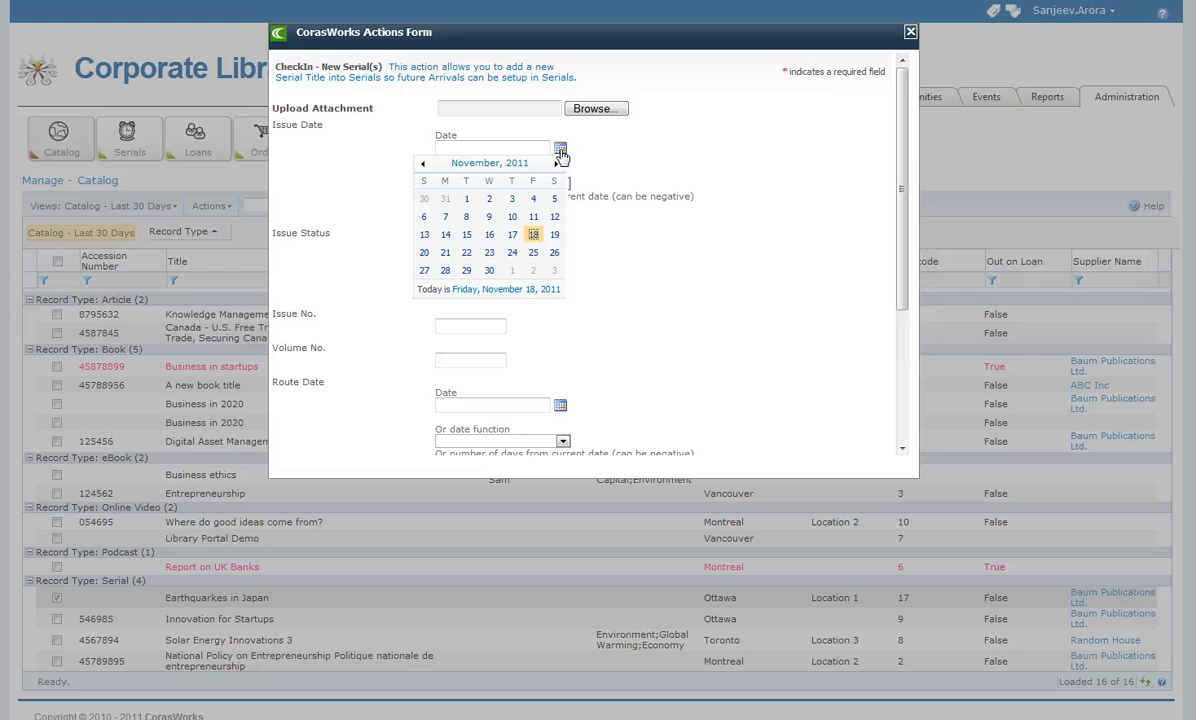
left_click(498, 232)
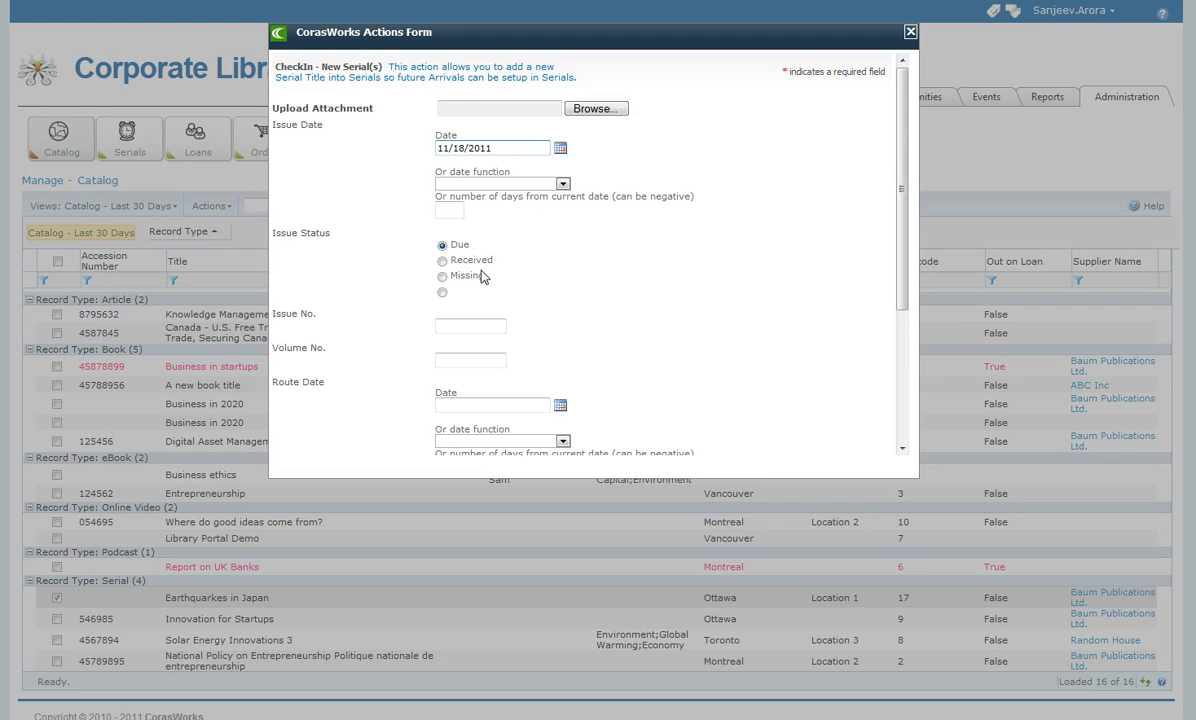
Mark the issue as Received and enter issue number 11 and volume number 1
left_click(442, 261)
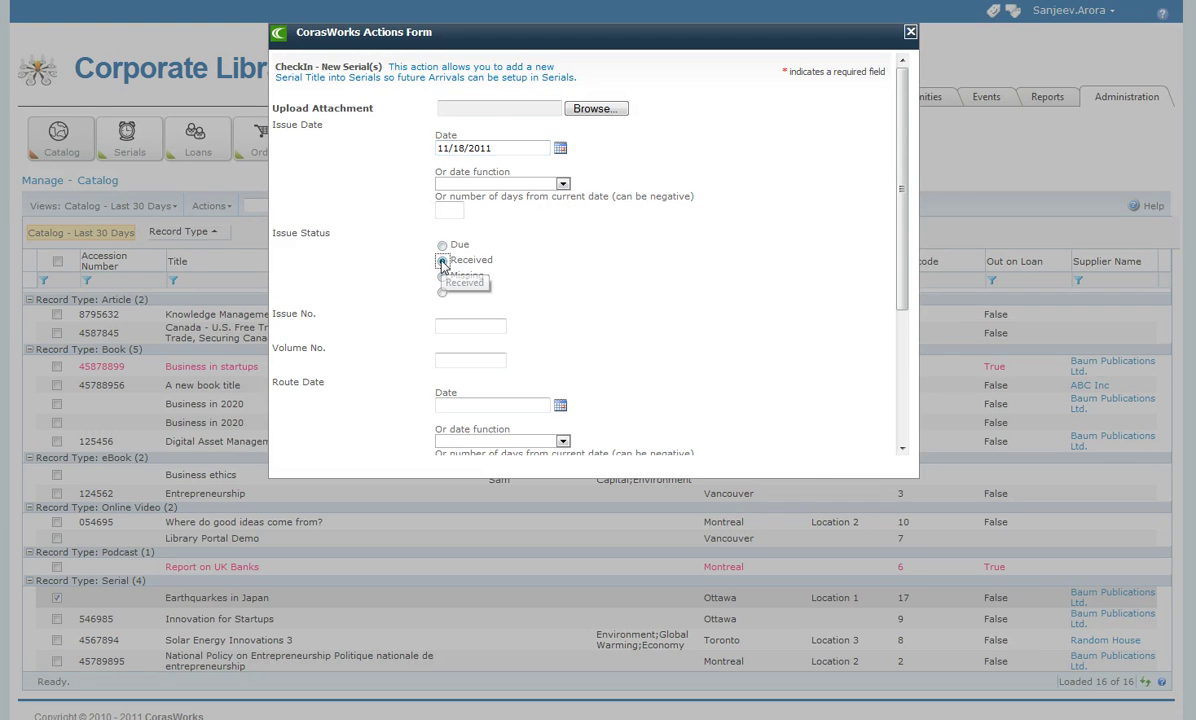
left_click(474, 325)
type("11")
key("Tab")
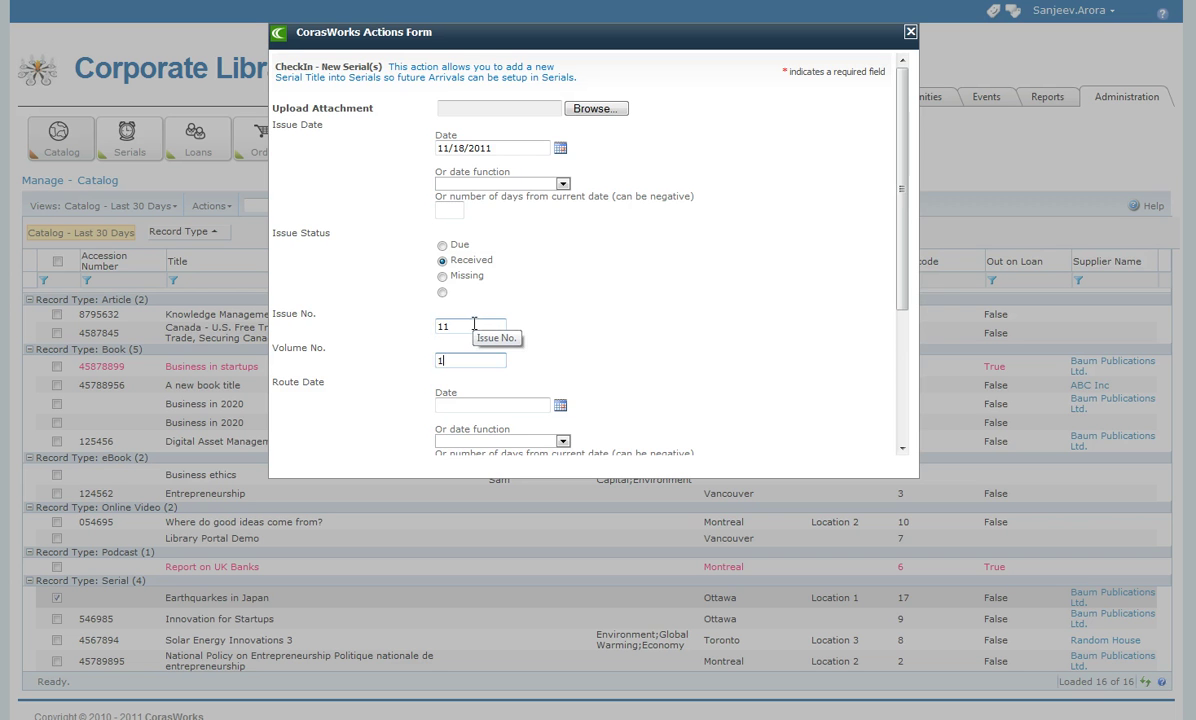
type("1")
Set the route date to Today using the date function
scroll(474, 325, "down", 3)
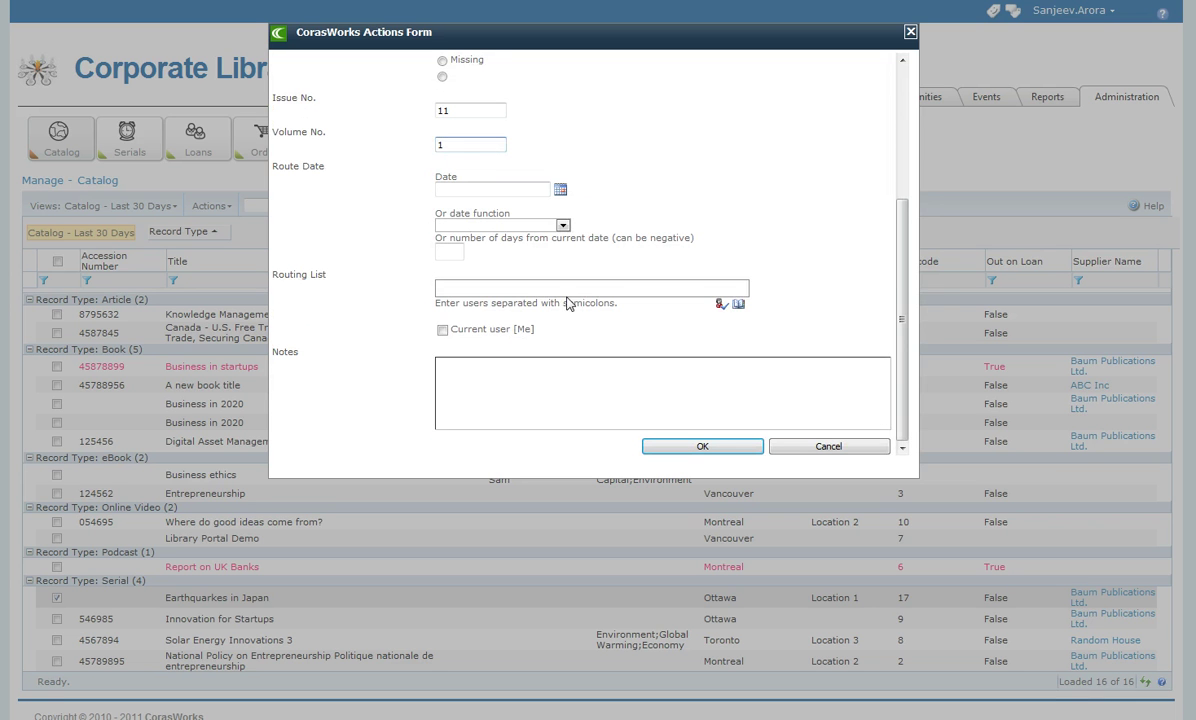
left_click(562, 225)
left_click(480, 481)
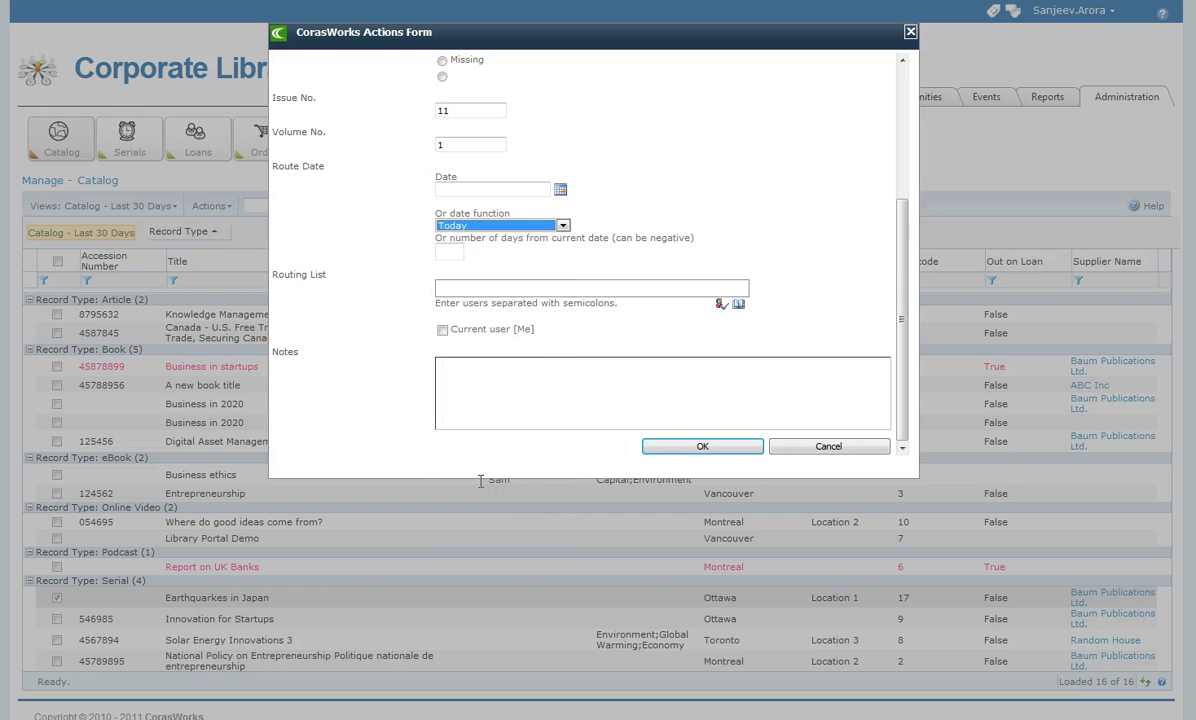
Include the current user in the routing list and look up a colleague by first name among the matching users
left_click(442, 329)
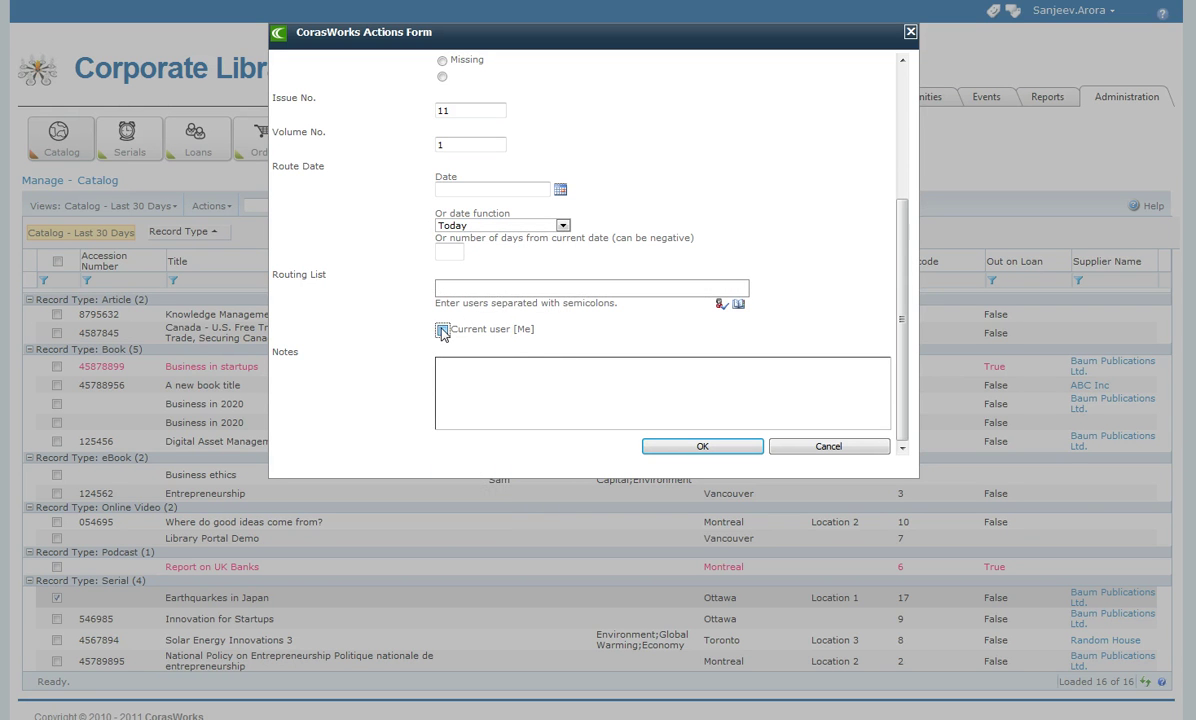
left_click(502, 290)
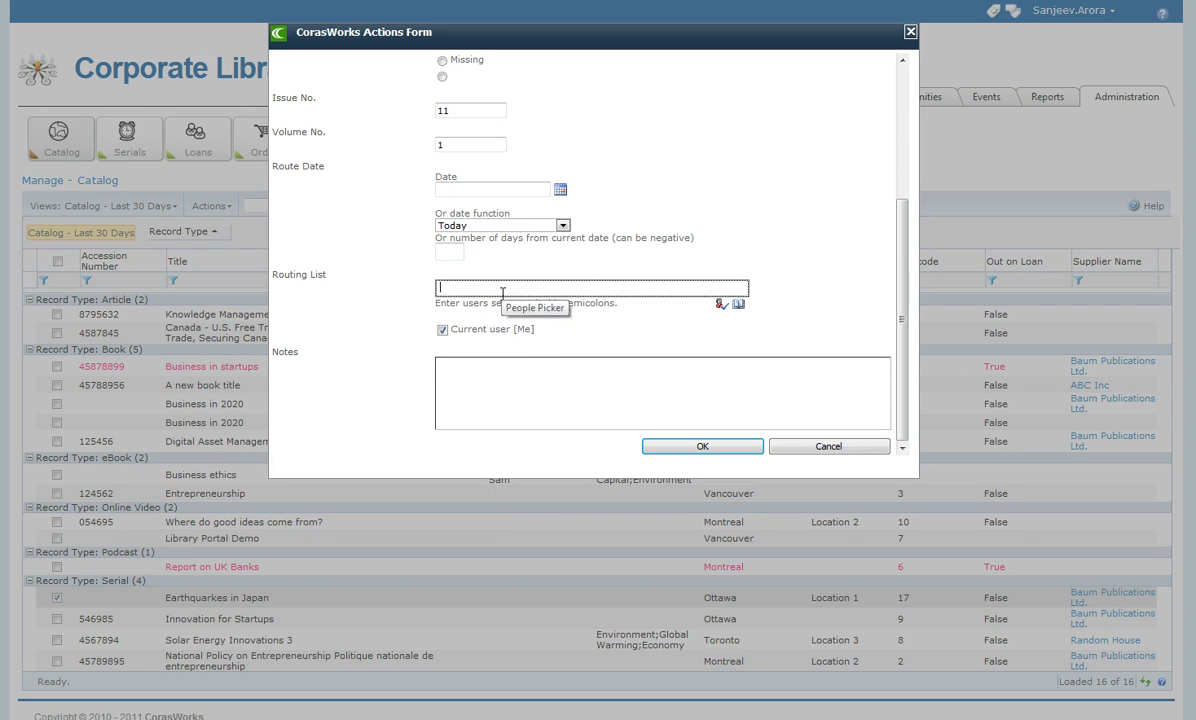
type("gary")
left_click(721, 304)
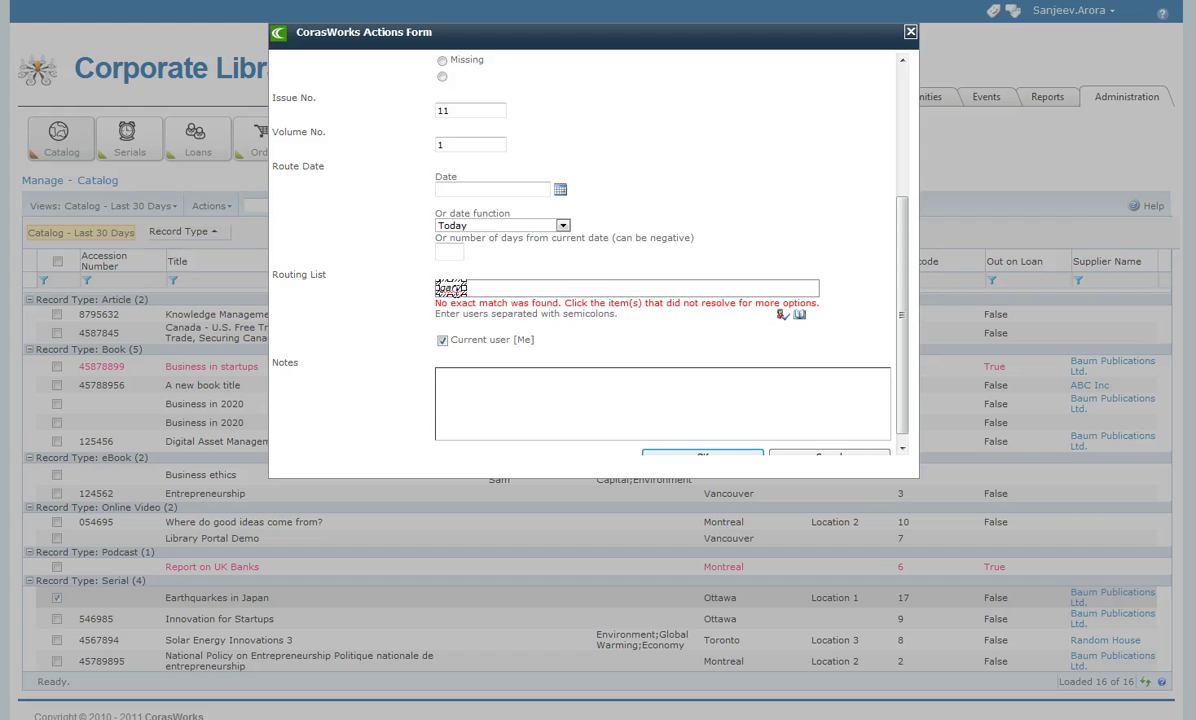
left_click(447, 289)
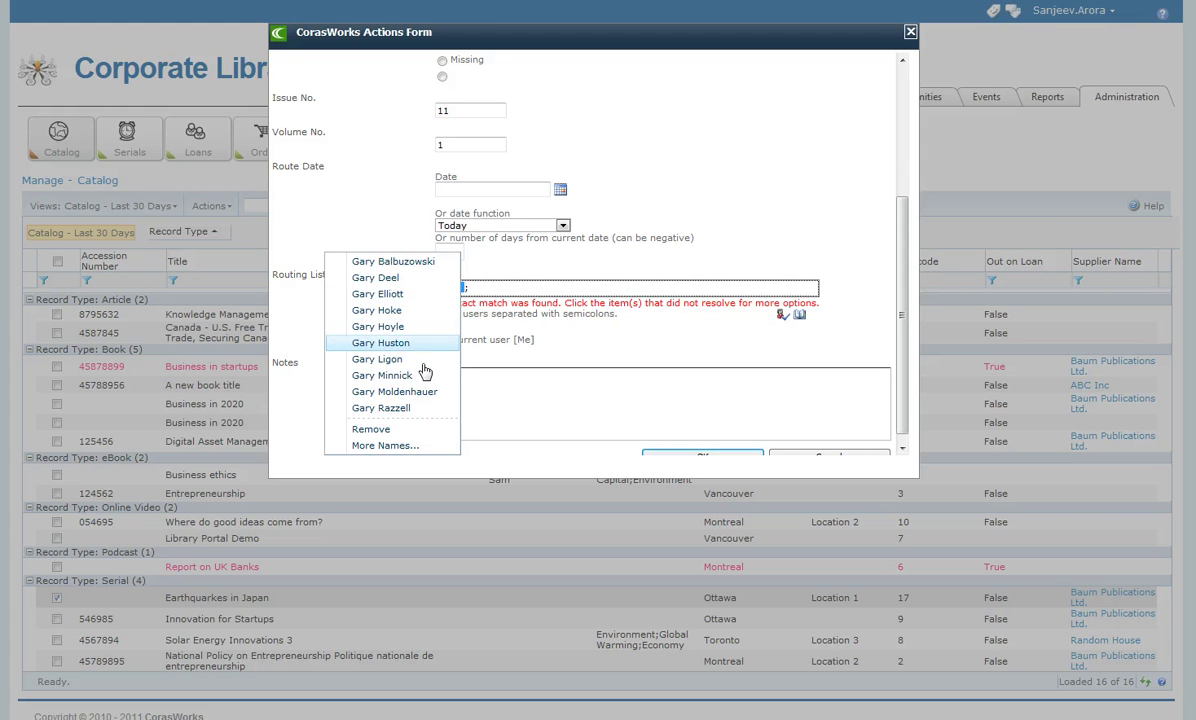